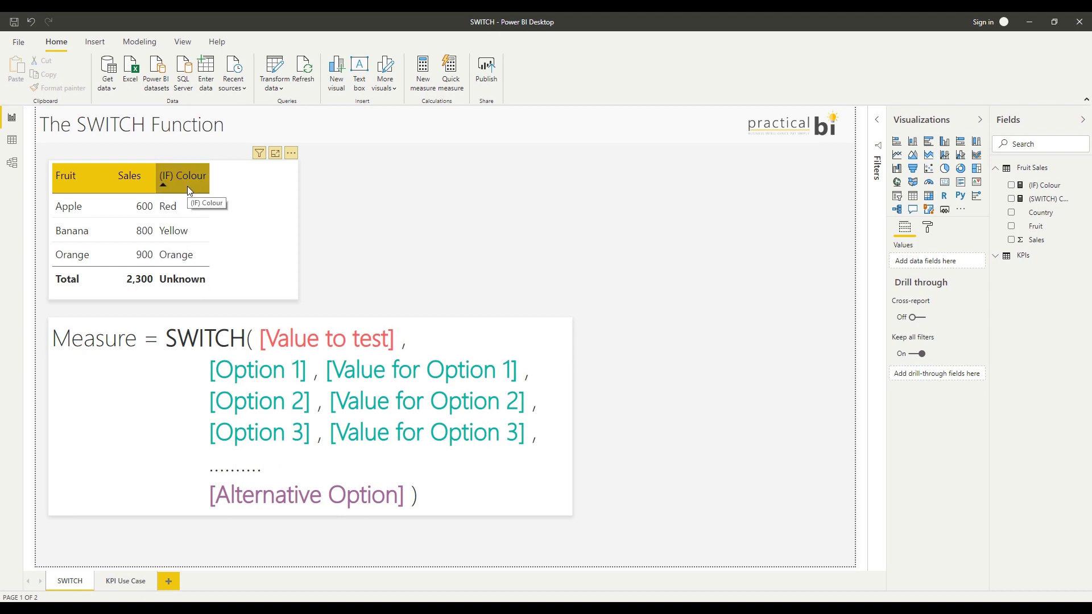
Display the nested IF DAX of the (IF) Colour measure in the formula bar.
left_click(1050, 187)
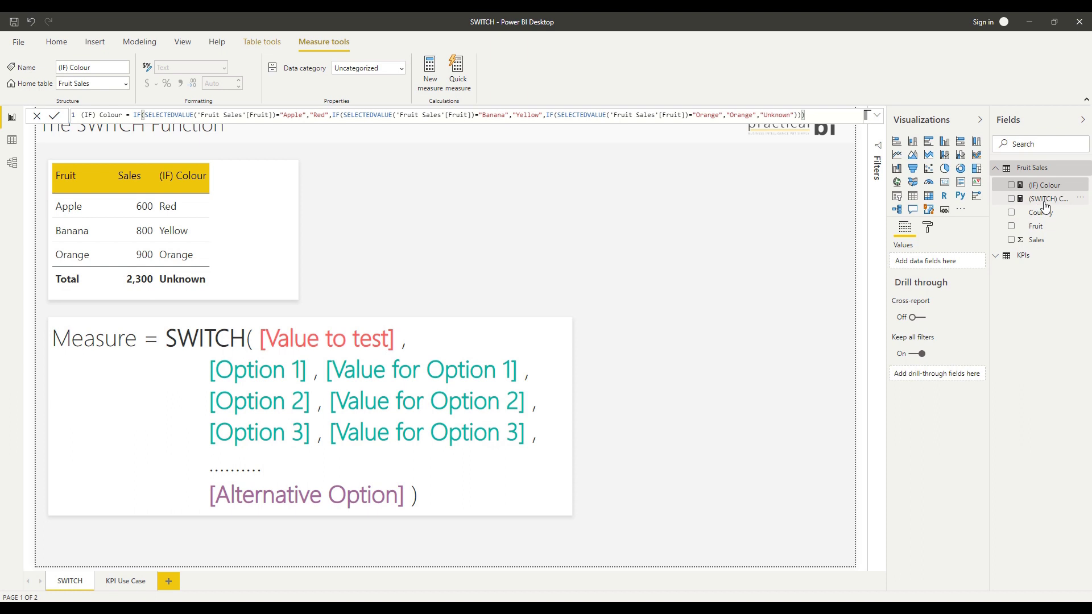
Start a new measure: SWITCH Colour = SWITCH(SELECTEDVALUE('Fruit Sales'[Fruit]),.
left_click(434, 86)
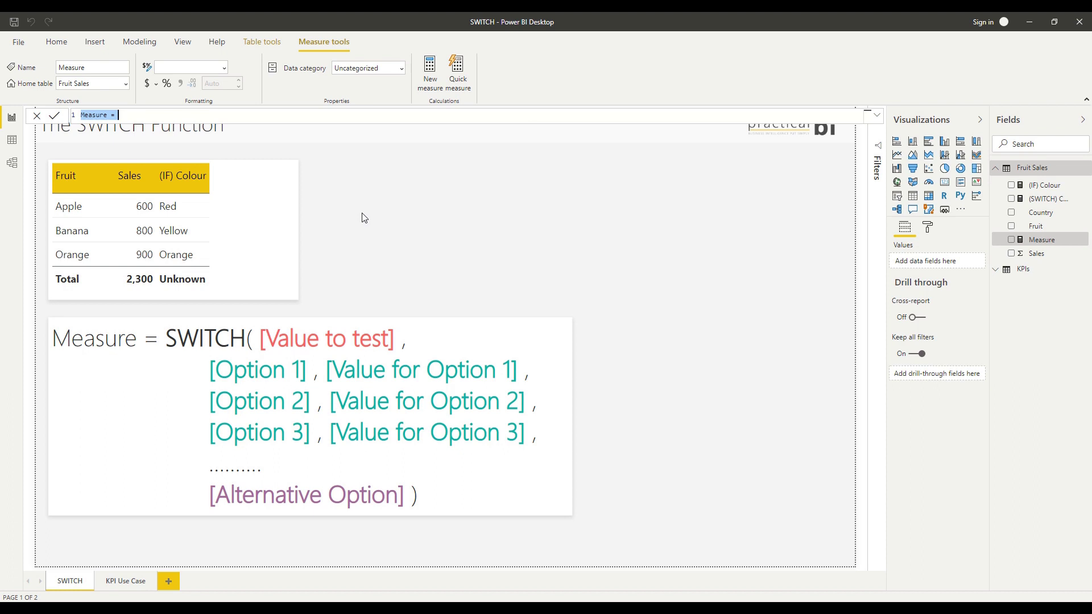
type("W")
type("WITCH Colour = SWITCH(")
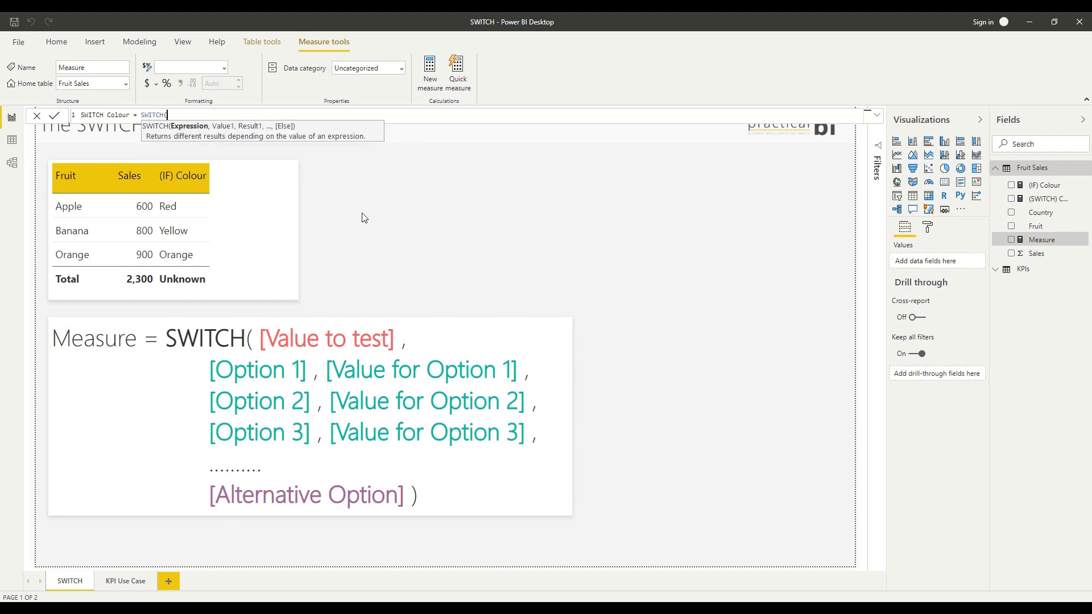
type("SELEC")
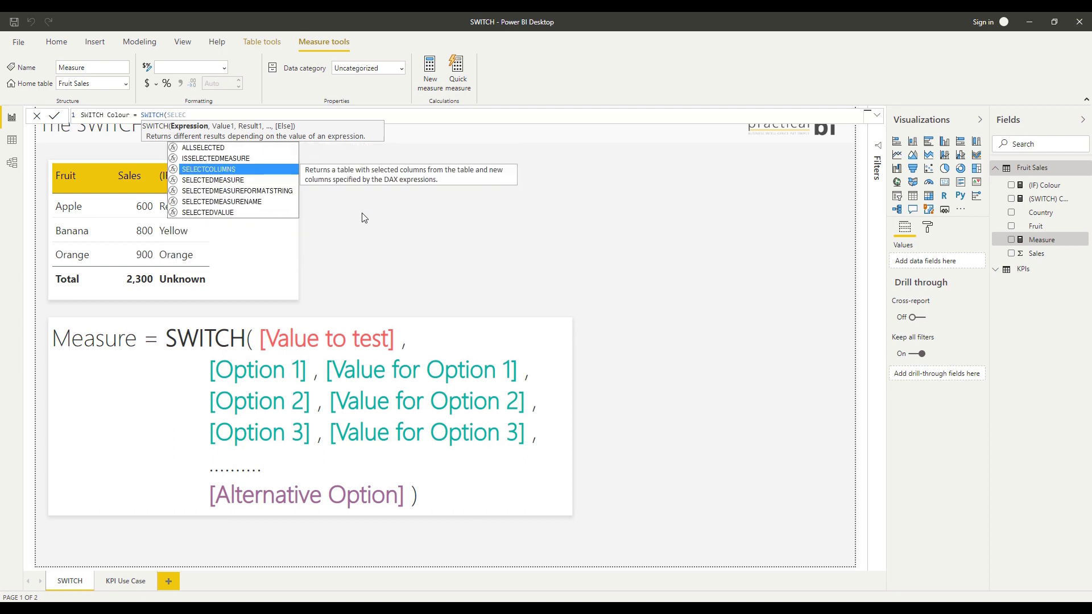
key("Down")
key("Down")
key("Down")
key("Down")
key("Tab")
type("'Fru")
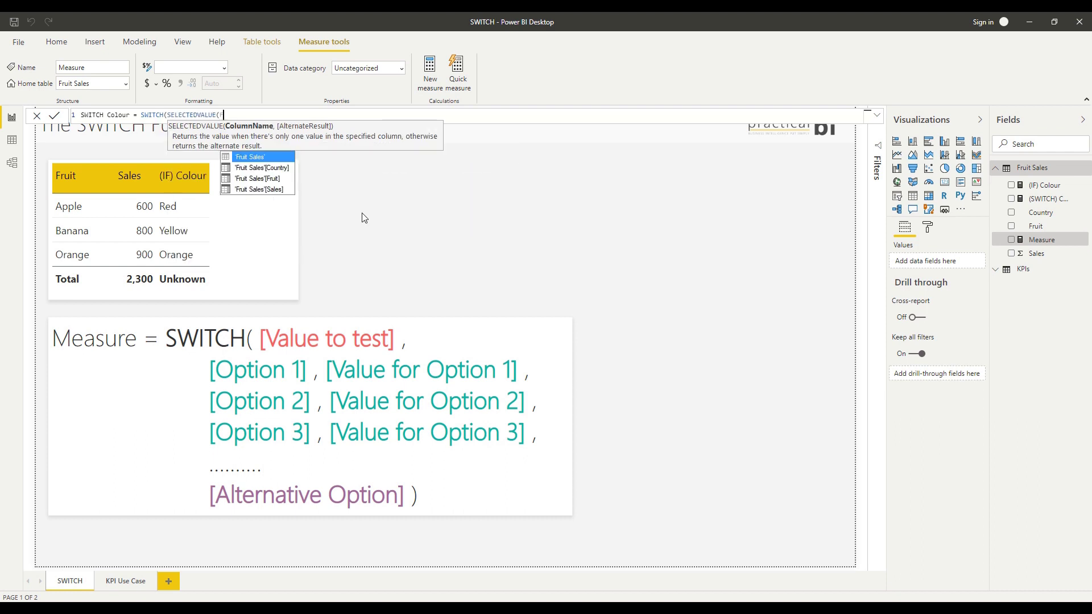
key("Down")
key("Down")
key("Tab")
type("),")
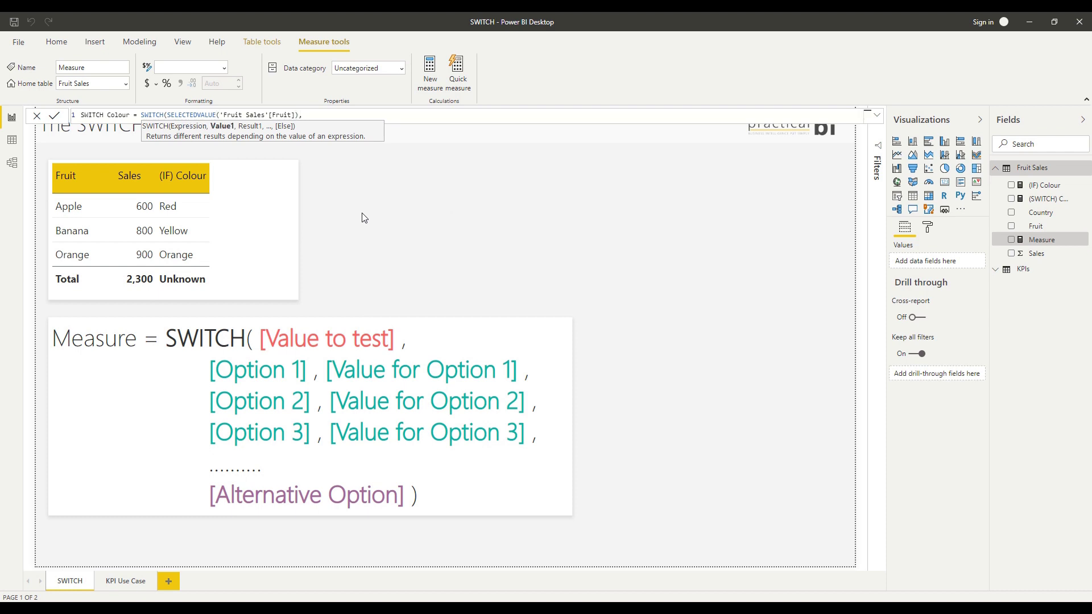
Add cases Apple→"Red", Banana→"Yellow", Orange→"Orange", fallback "Unkown", and commit the measure.
key("shift+Return")
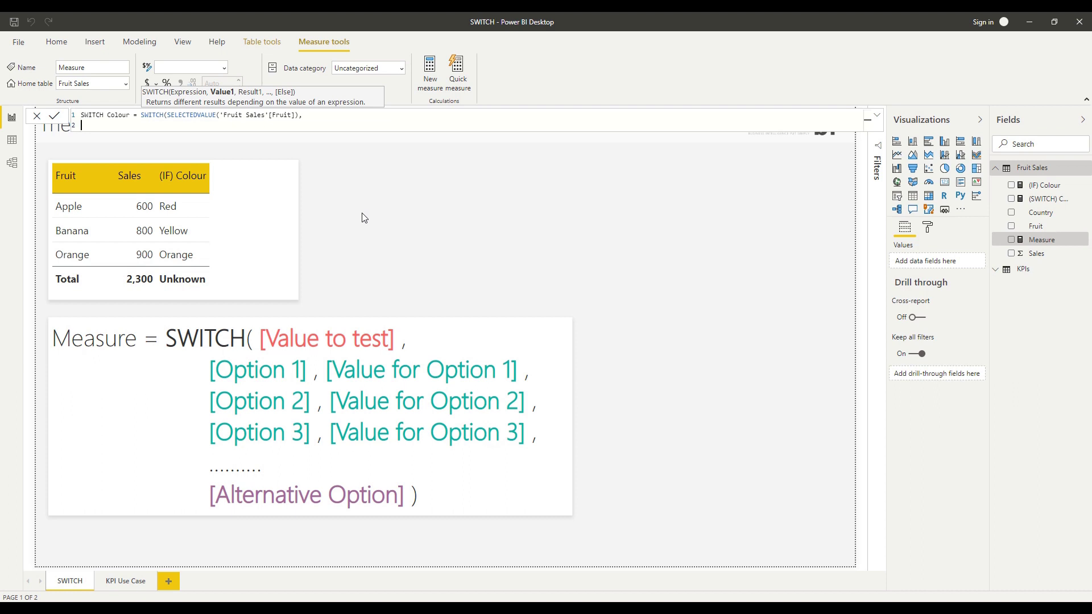
key("Tab")
type("\"Apple\",\"Red\",")
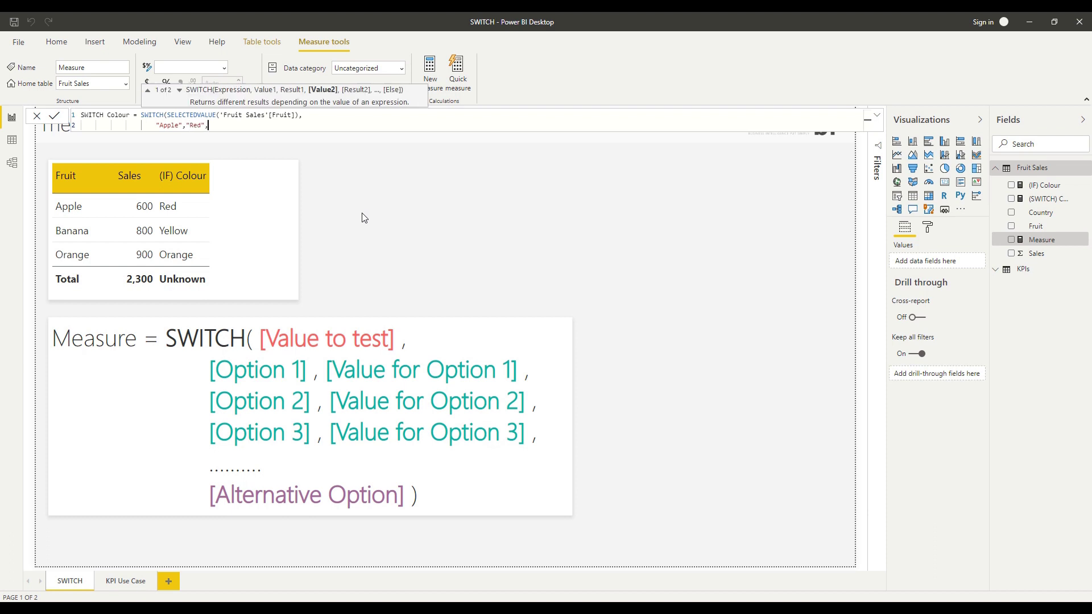
key("shift+Return")
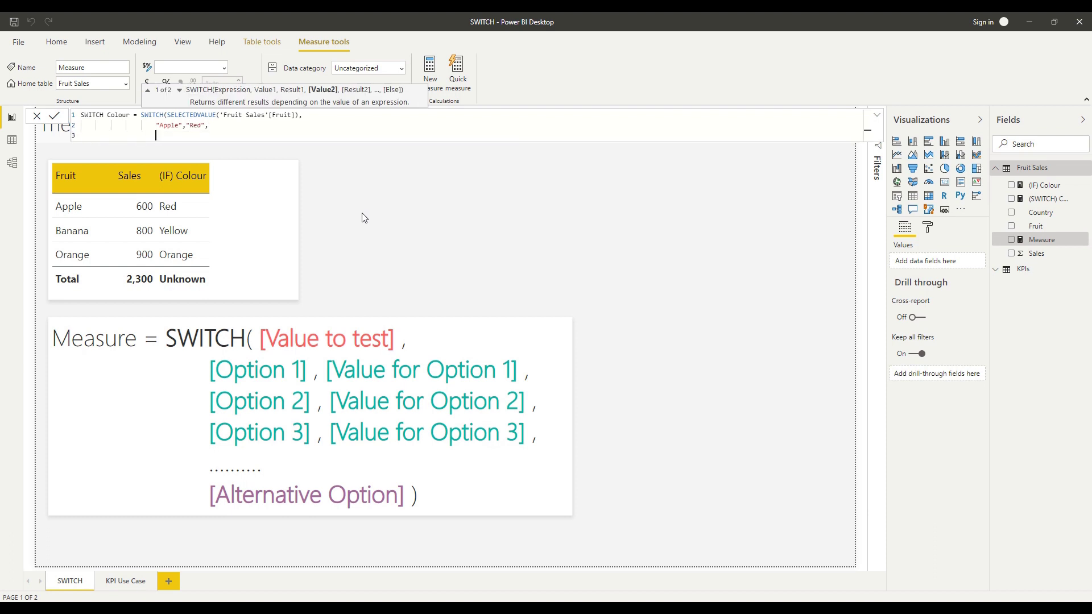
type("\"Banana\",\"Ye")
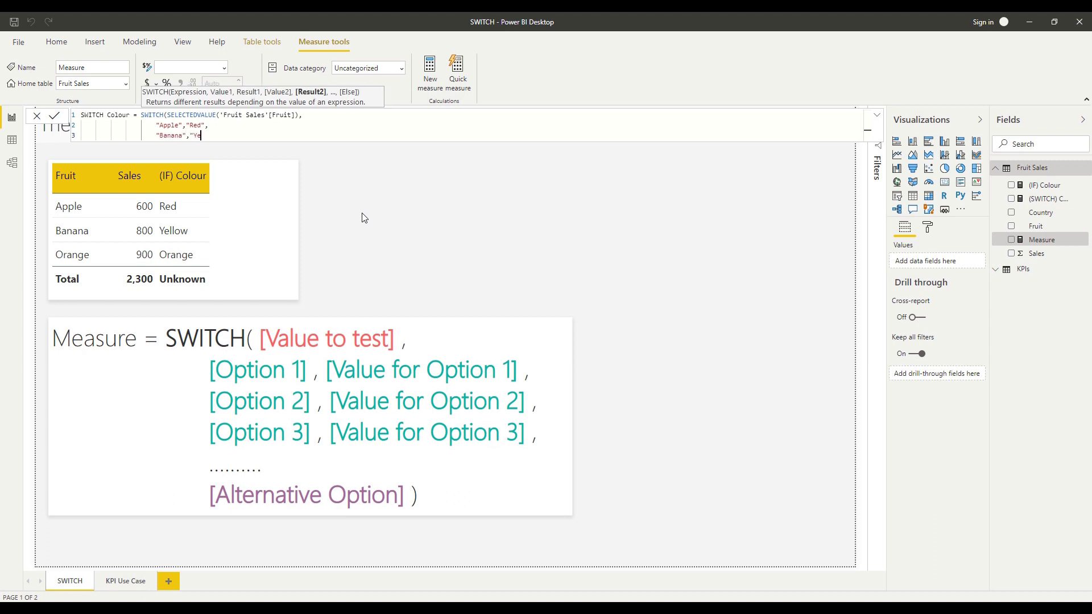
type("llow\",")
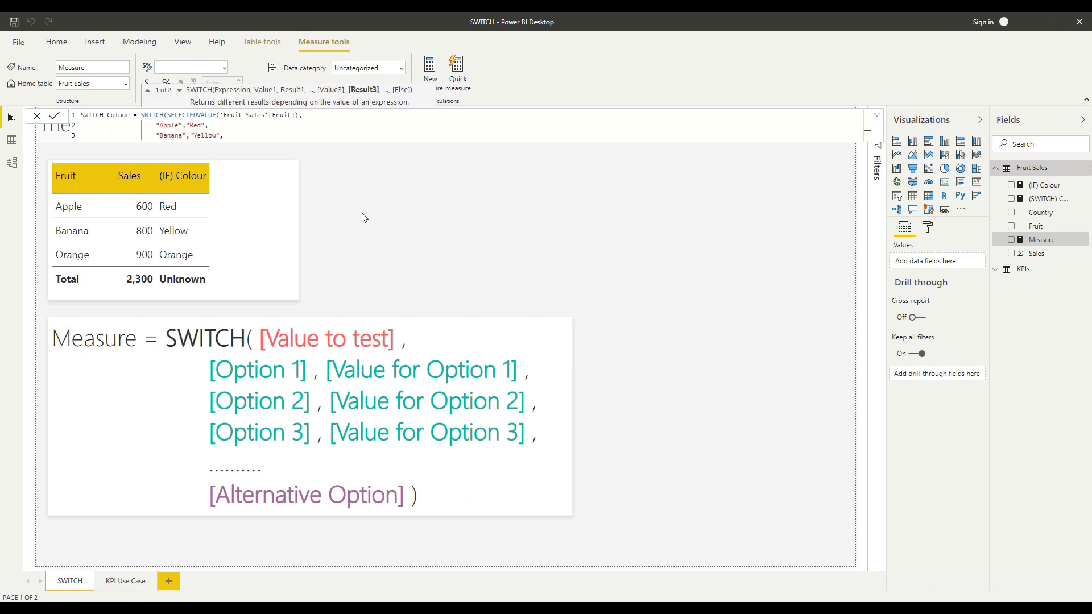
key("shift+Return")
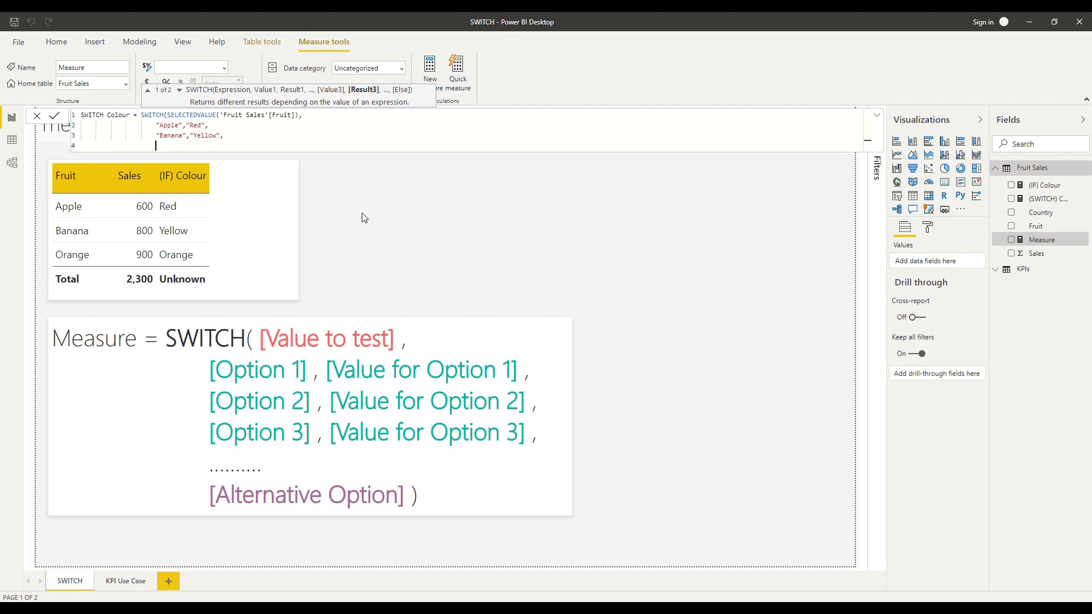
type("\"Orange\",\"Or")
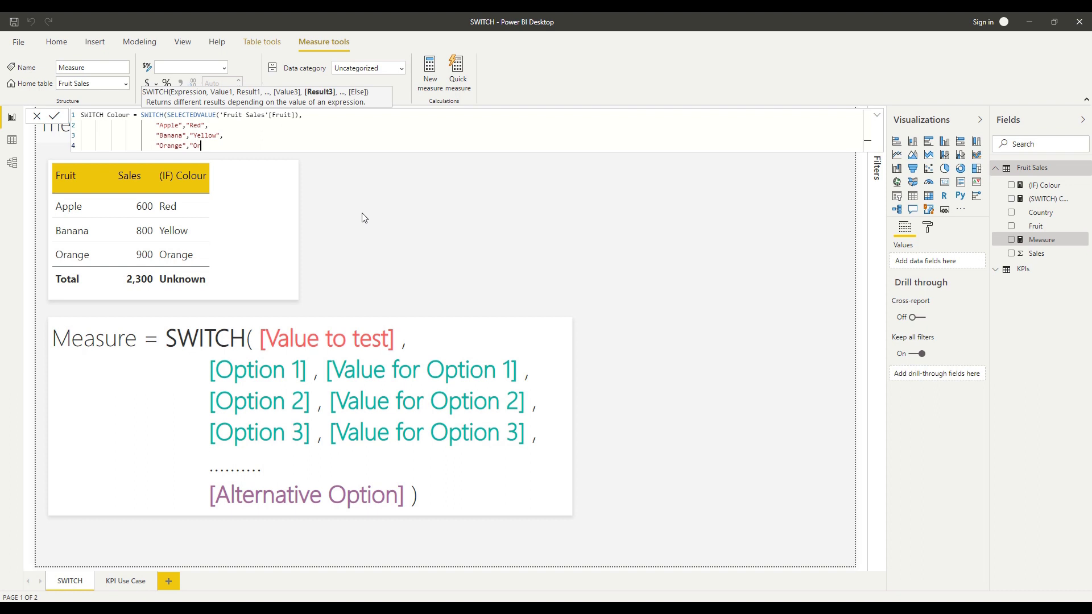
type("ange\",")
key("shift+Return")
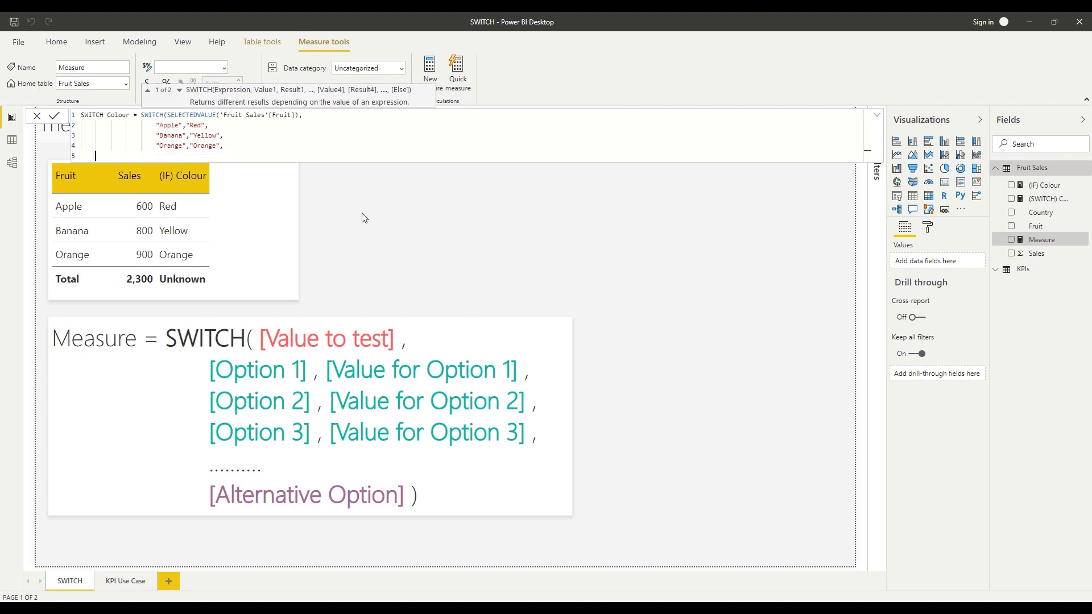
key("Tab")
key("Tab")
key("Tab")
type("\"Unkown\")")
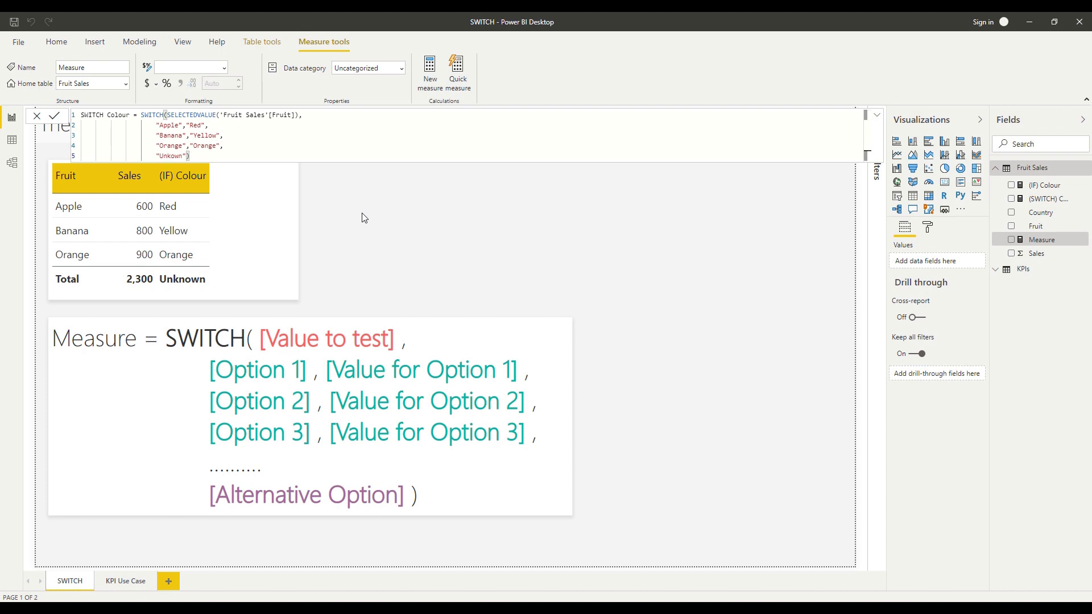
key("Return")
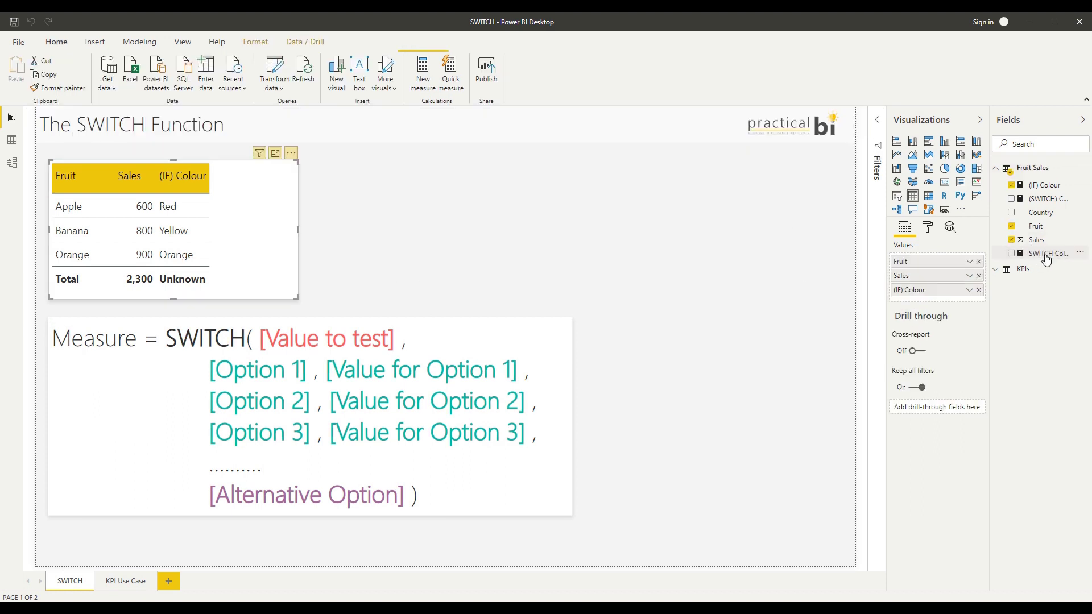
Add SWITCH Colour to the fruit table and compare its formula with (IF) Colour's.
left_click_drag(1035, 254, 944, 303)
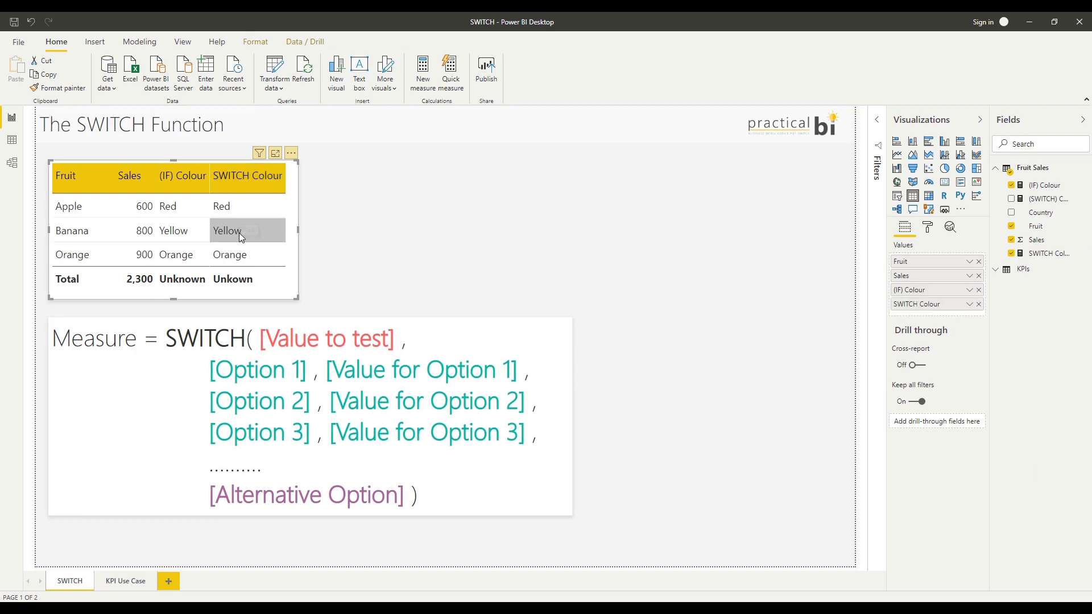
left_click(1046, 253)
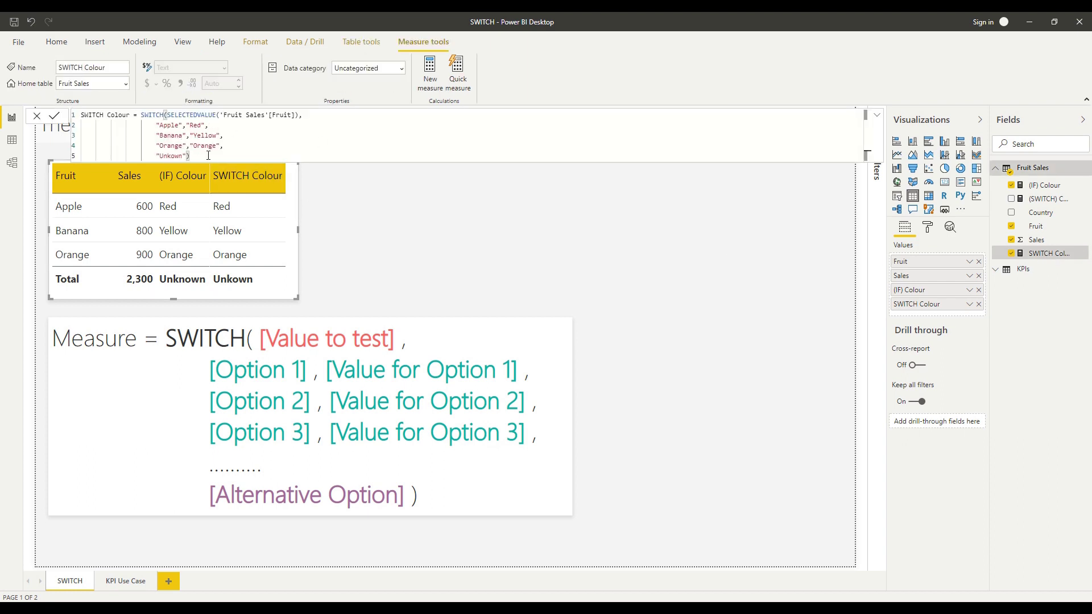
left_click(1047, 186)
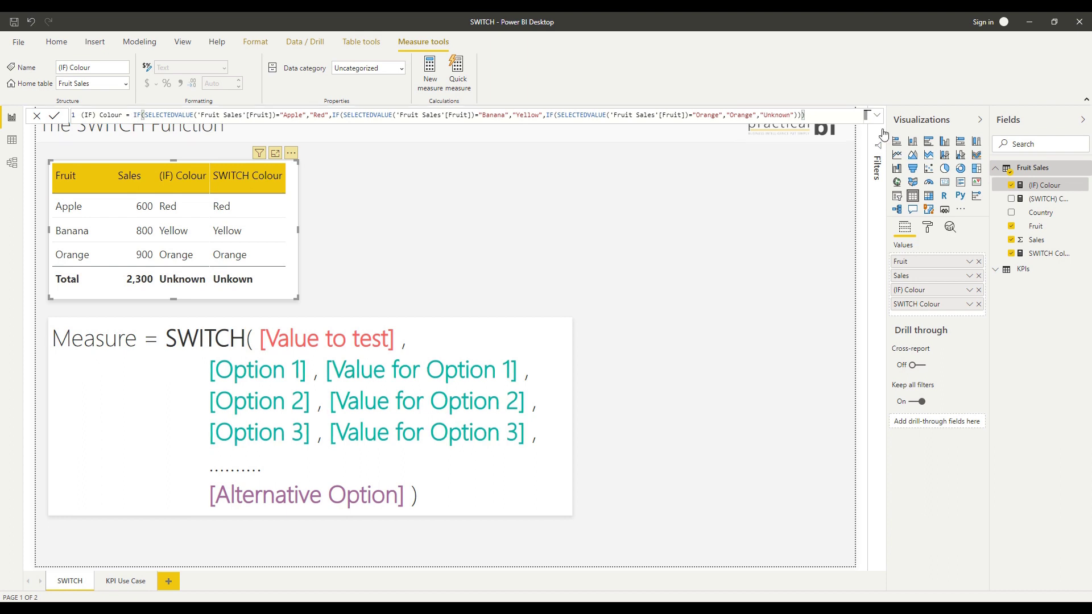
left_click(1058, 257)
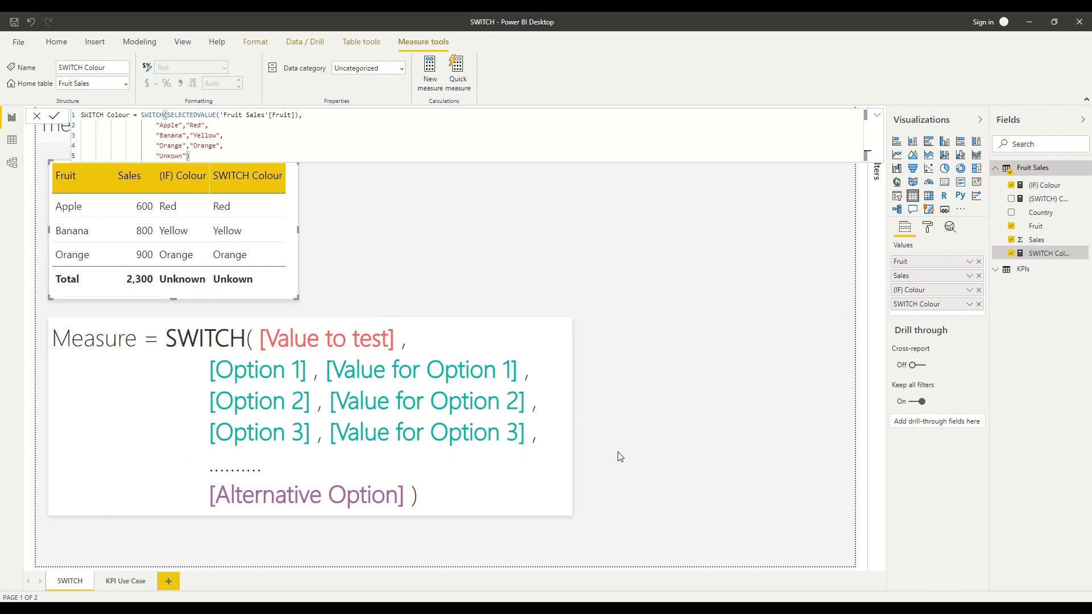
Go to the KPI Use Case page and expand the KPIs table's fields.
left_click(128, 584)
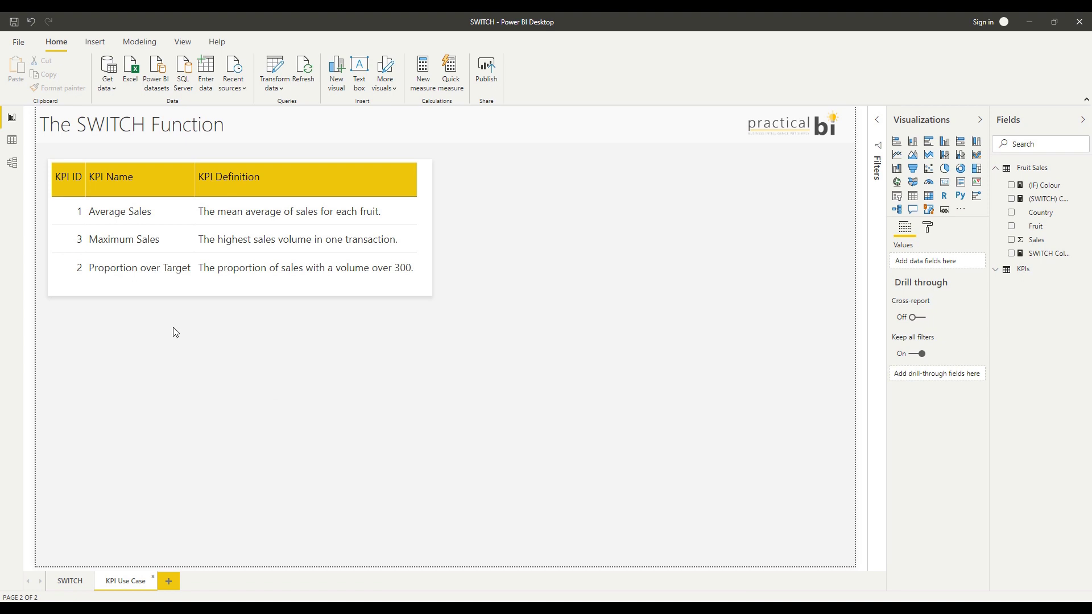
left_click(1018, 269)
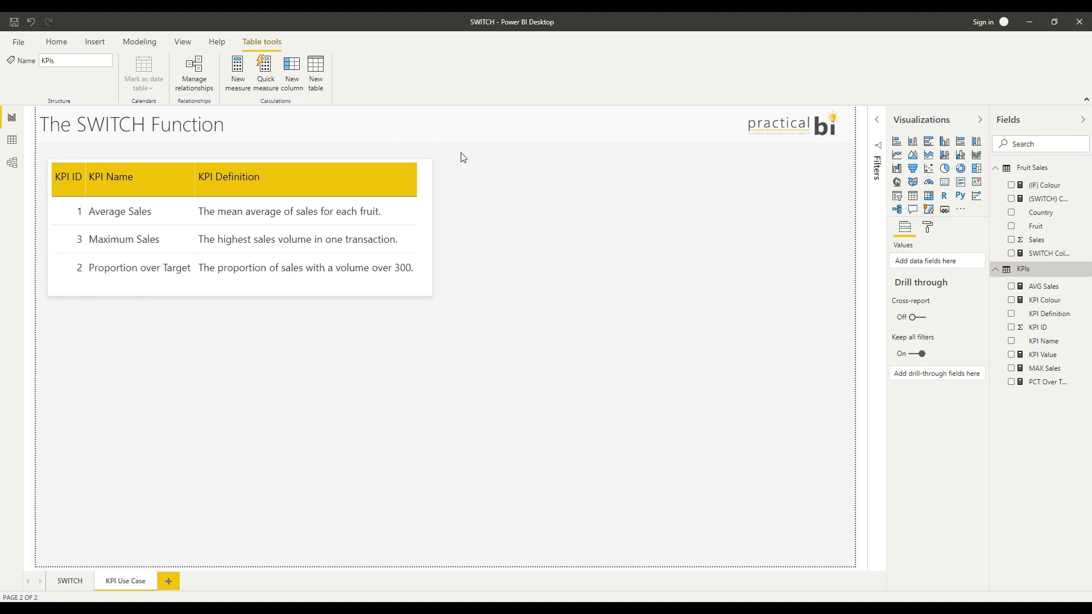
Sort the KPI table by KPI ID ascending, then view the KPI Value SWITCH formula.
left_click(426, 152)
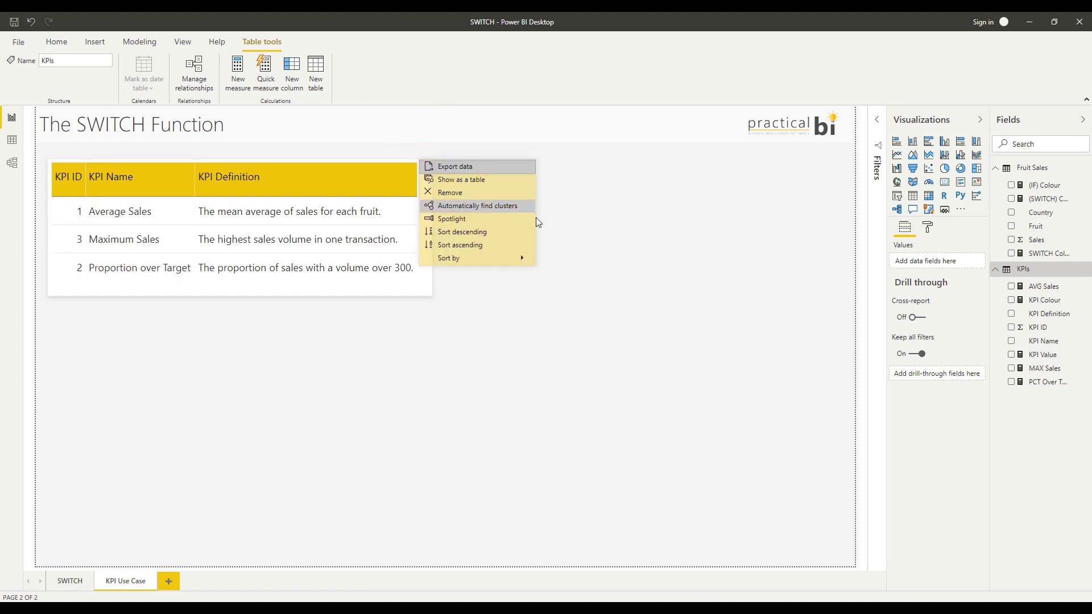
mouse_move(502, 259)
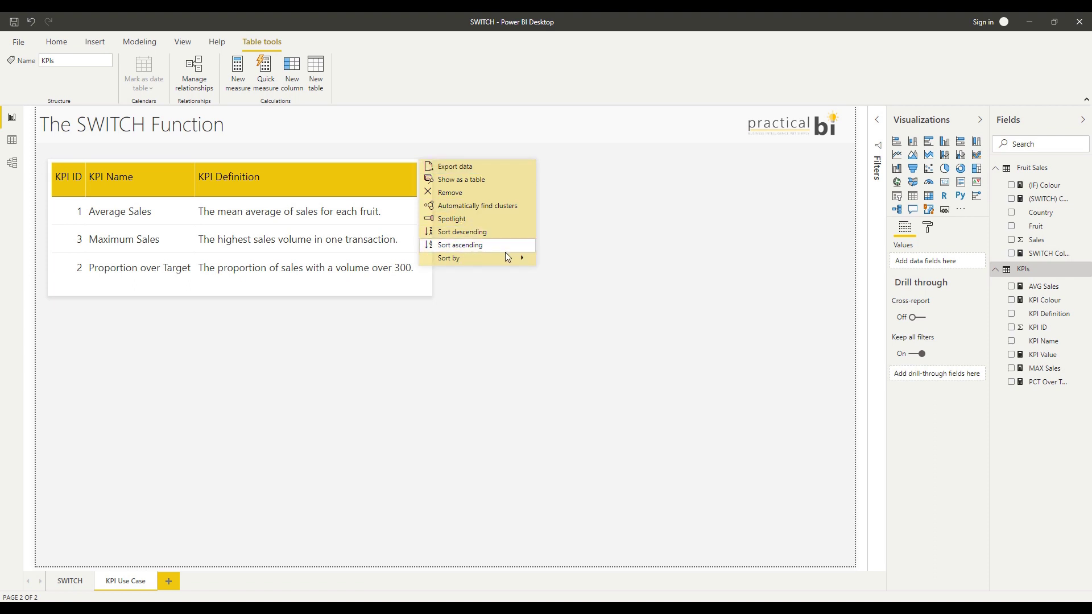
left_click(578, 260)
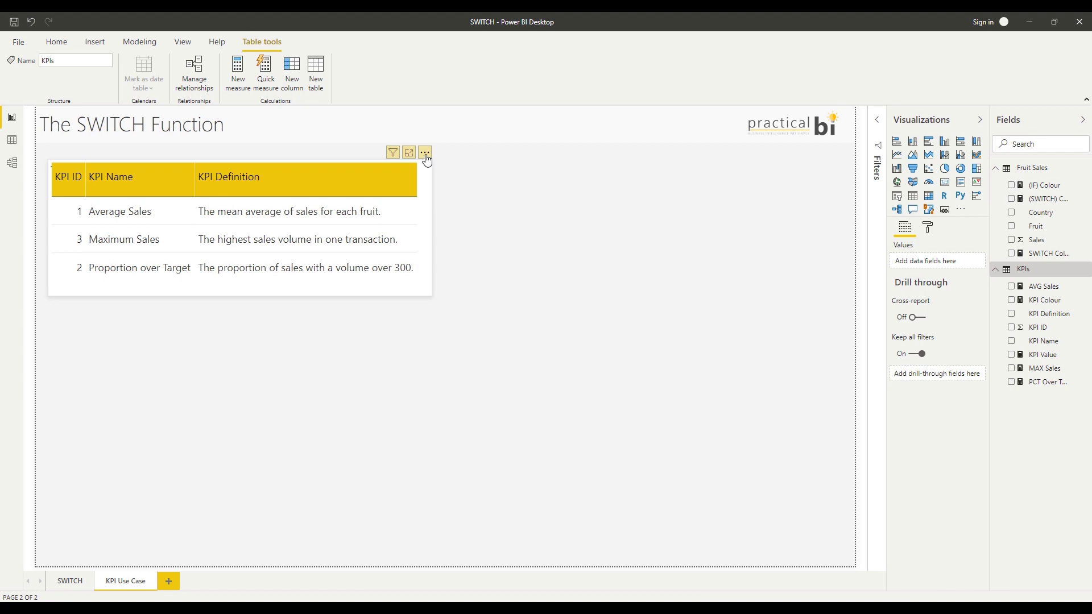
left_click(426, 160)
left_click(469, 251)
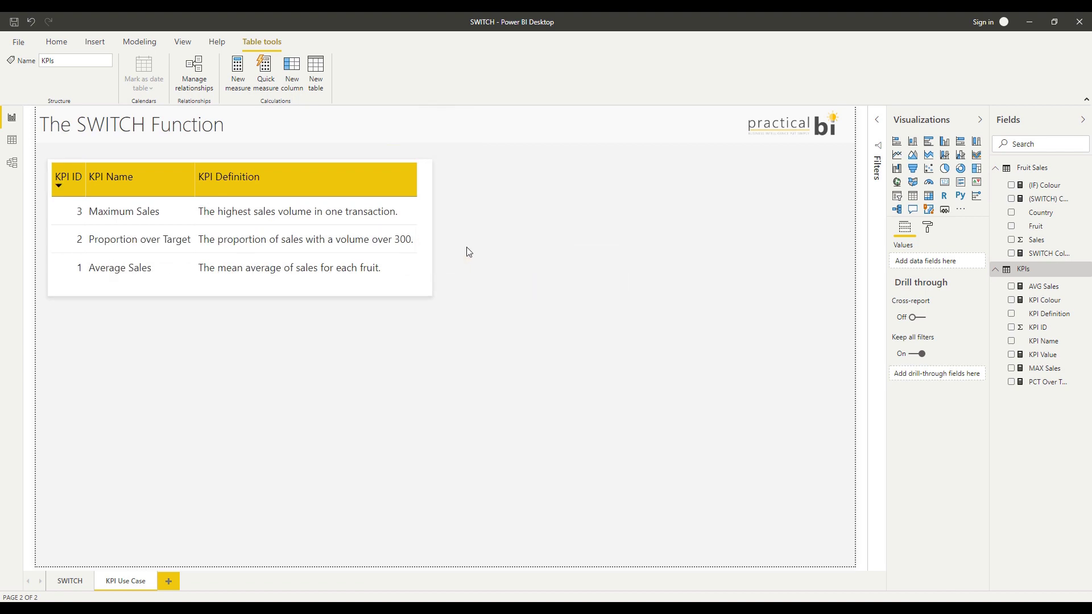
left_click(68, 177)
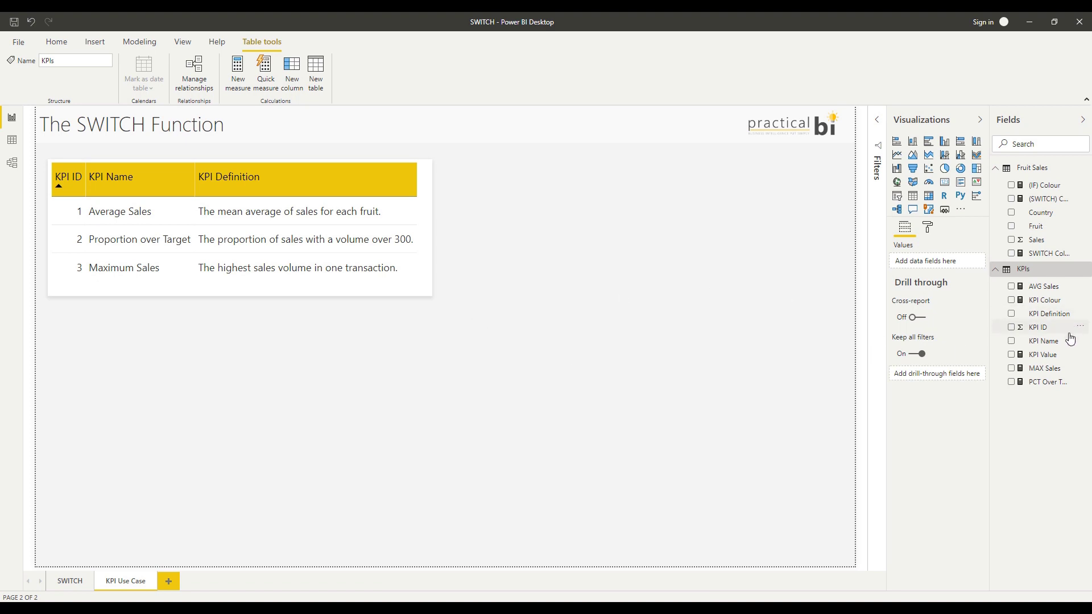
left_click(1055, 360)
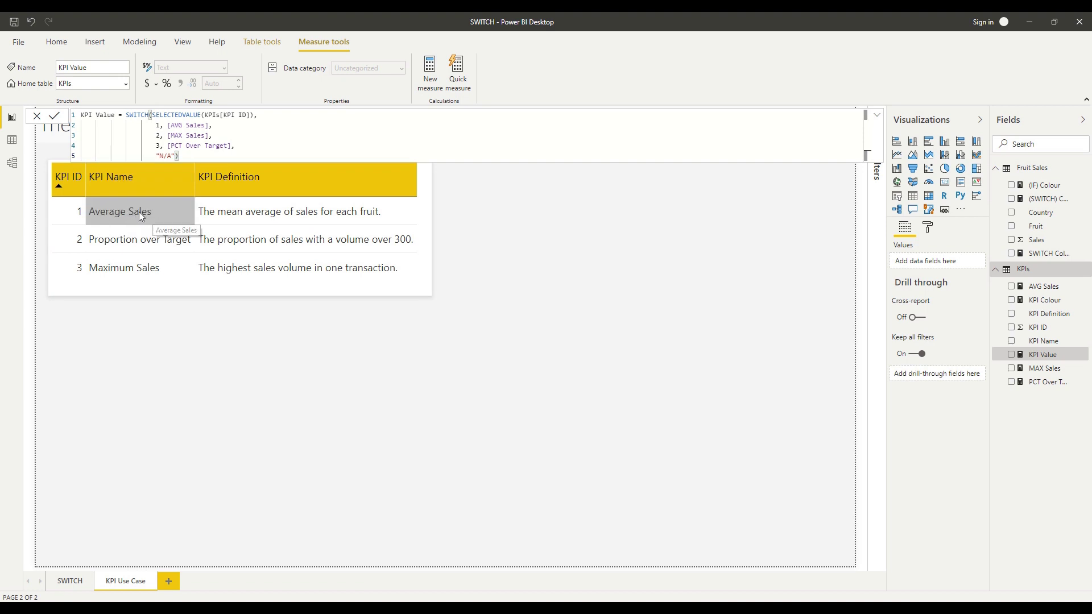
Edit KPI Value so line 3 returns [PCT Over Target] and line 4 returns [MAX Sales].
left_click(161, 135)
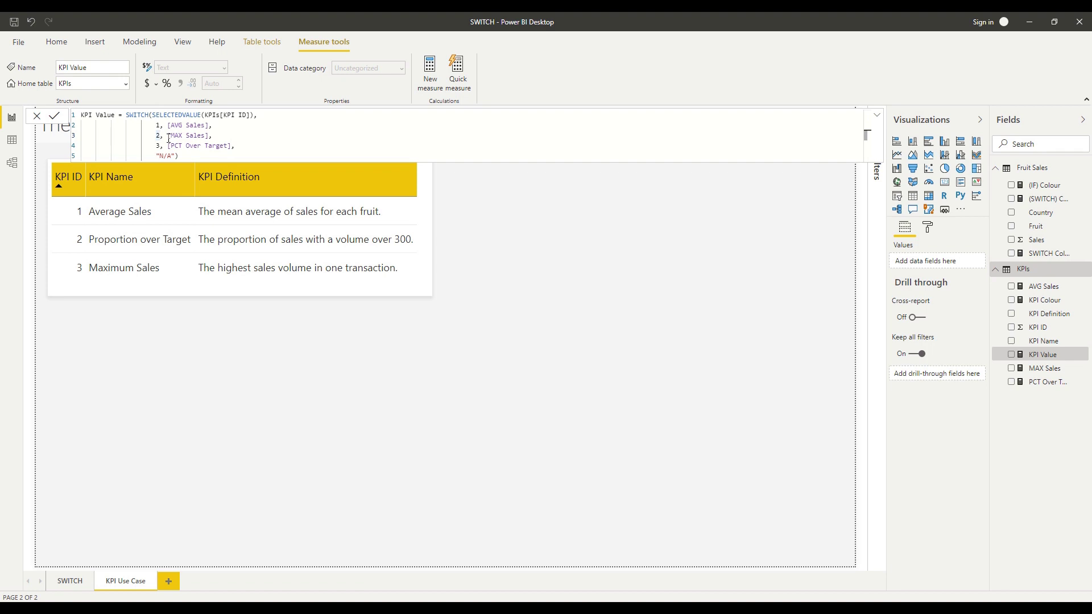
left_click_drag(167, 135, 210, 137)
type("PC")
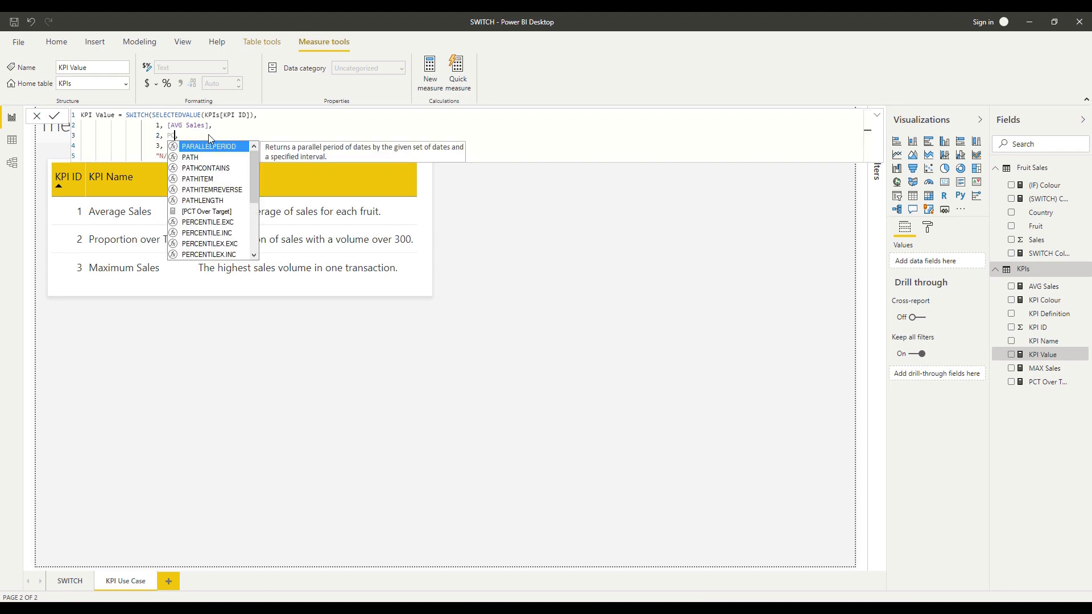
type("T")
left_click(226, 145)
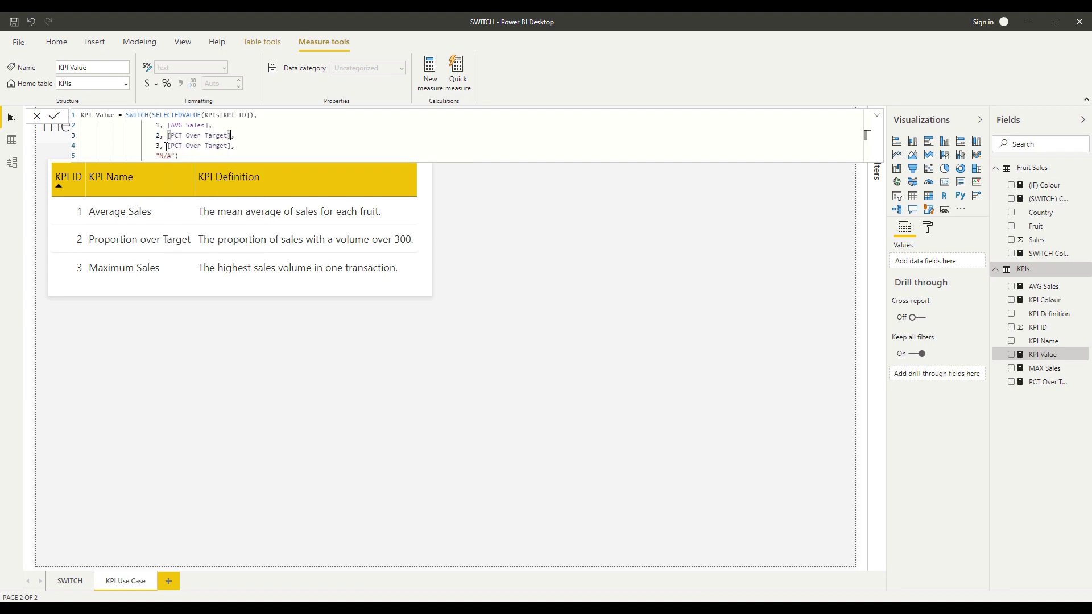
left_click_drag(168, 147, 232, 148)
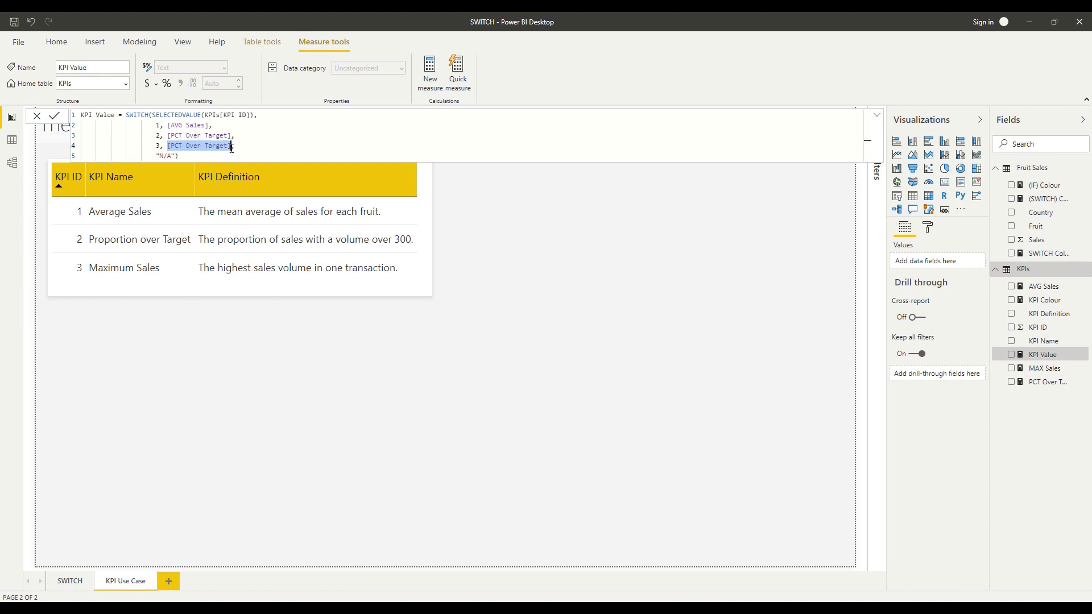
type("MAX,")
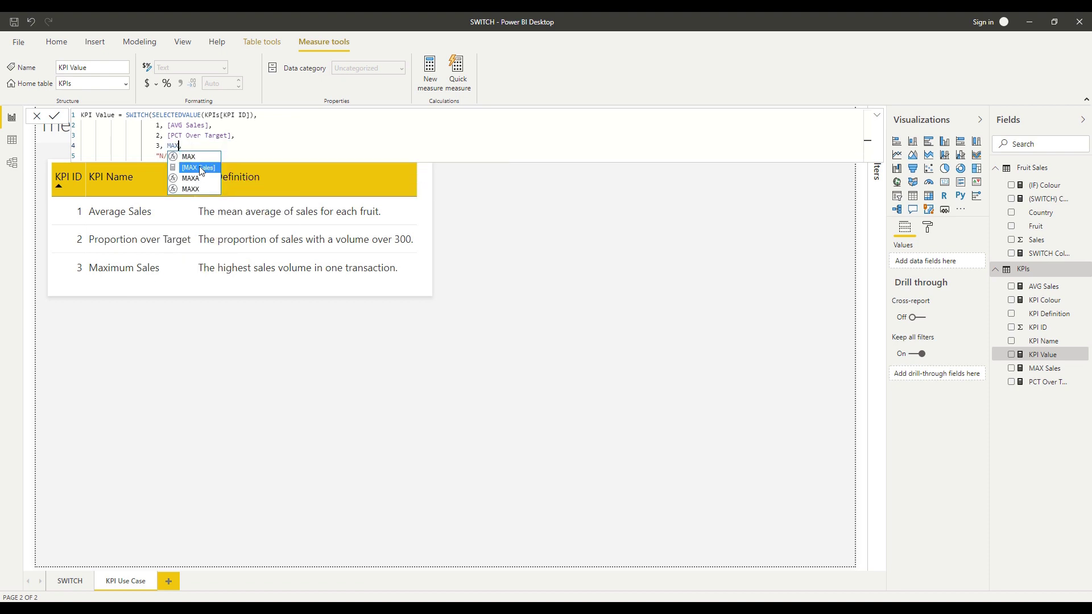
left_click(199, 166)
key("Up")
key("Up")
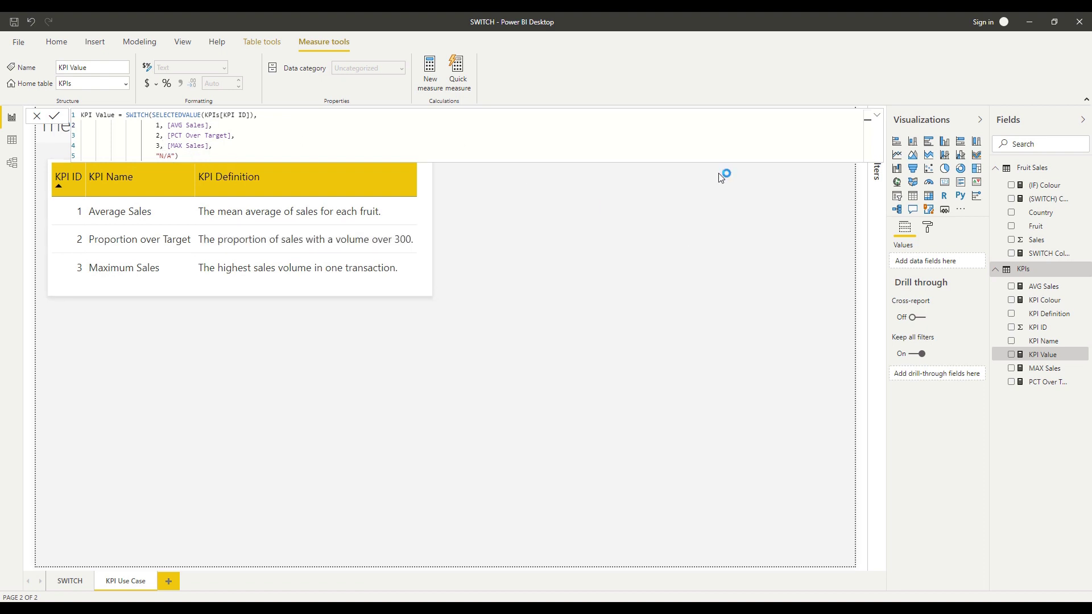
left_click(921, 162)
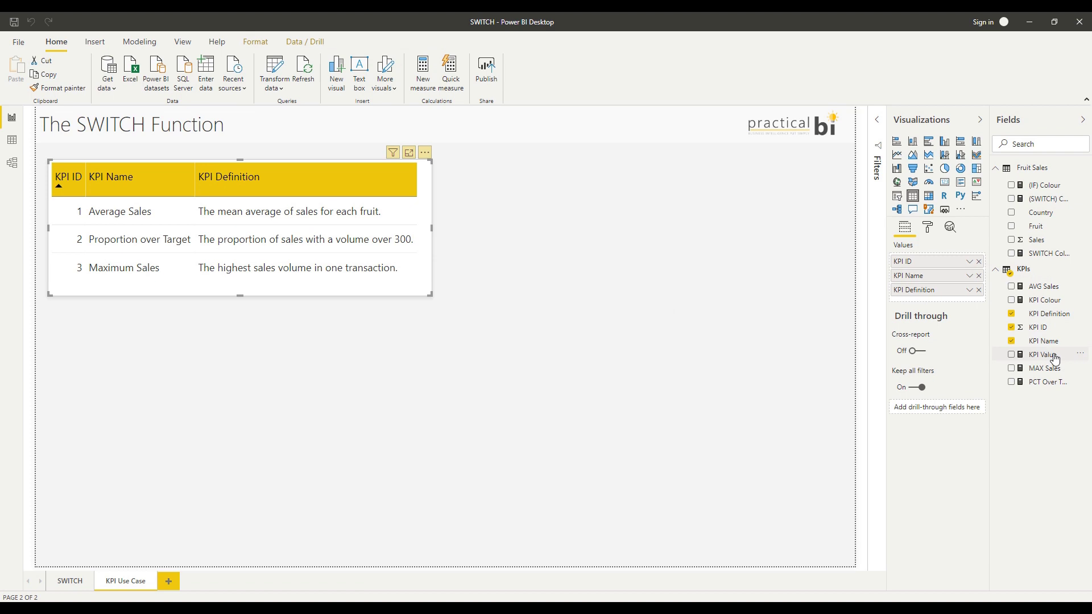
Add KPI Value to the KPI table (255.56, 0.22, 600.00) and widen the visual.
left_click_drag(1057, 357, 708, 323)
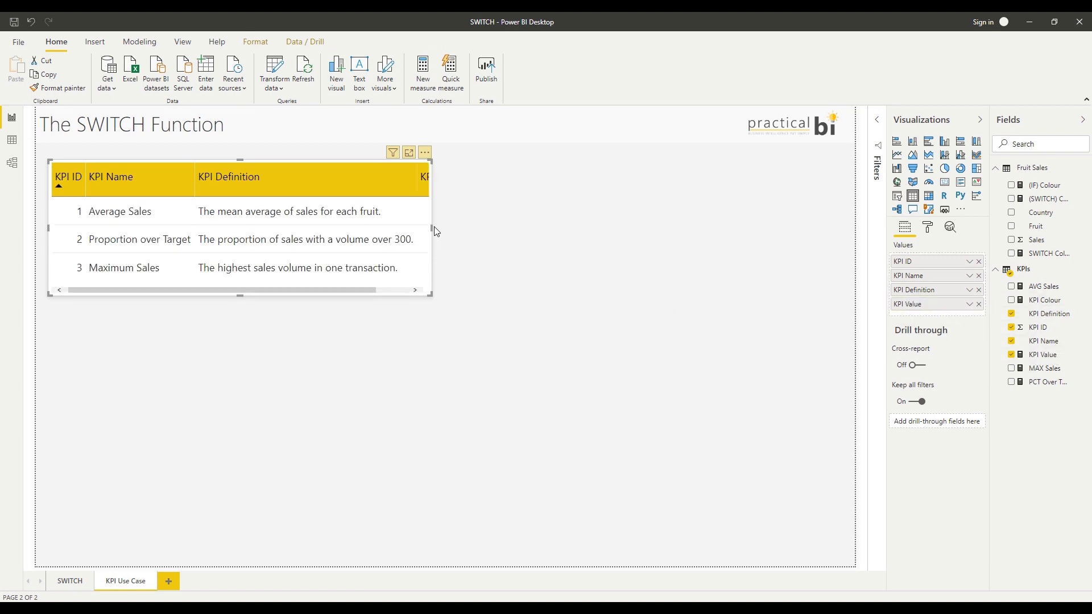
left_click_drag(493, 232, 483, 231)
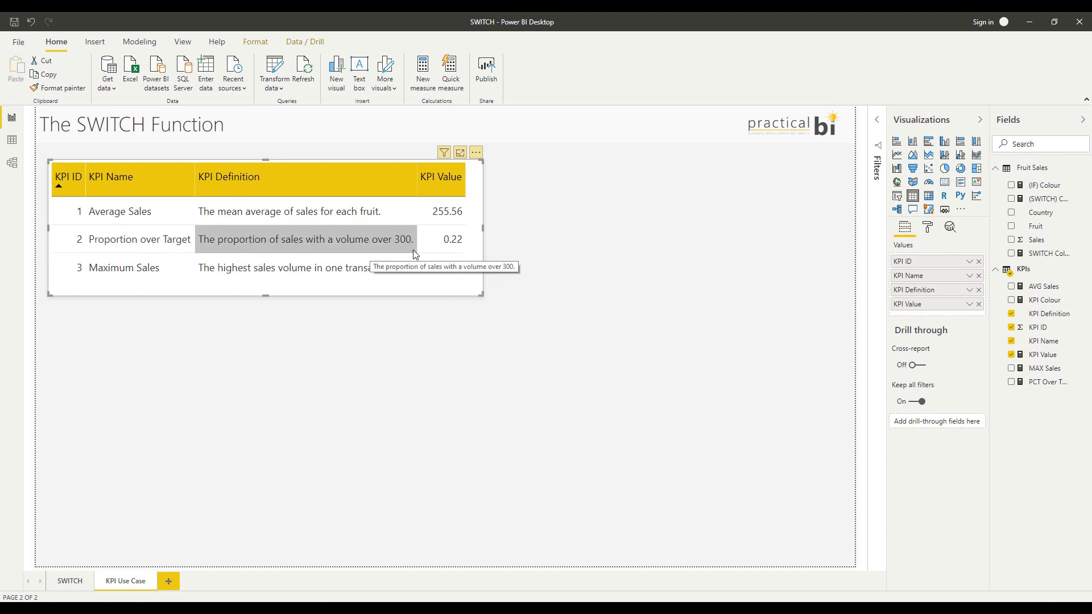
left_click(1038, 355)
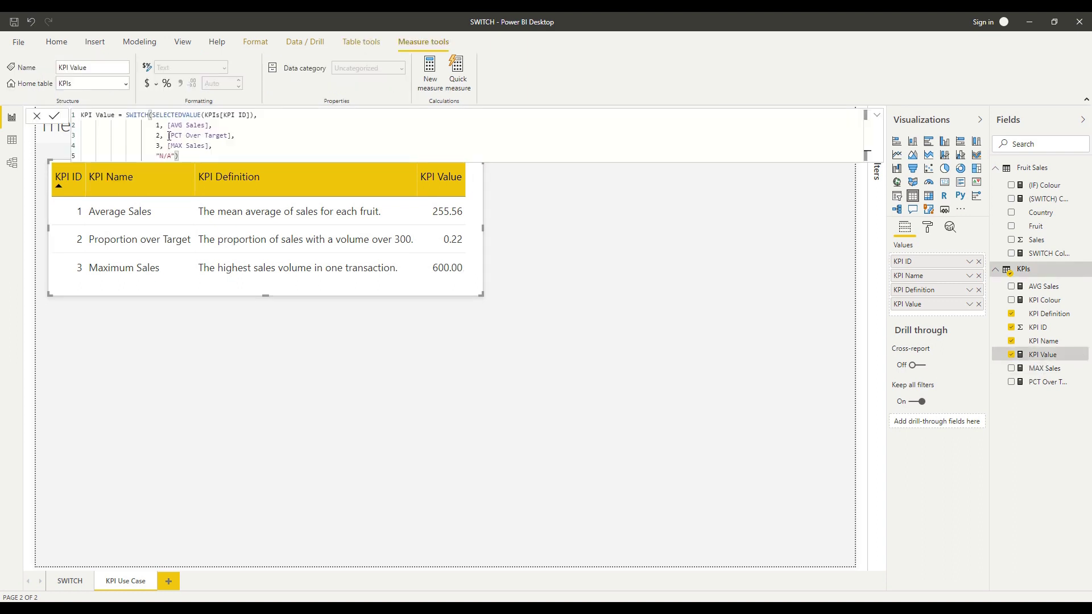
Wrap [PCT Over Target] in FORMAT(..., "#%") in KPI Value so KPI 2 shows 22%.
left_click(168, 135)
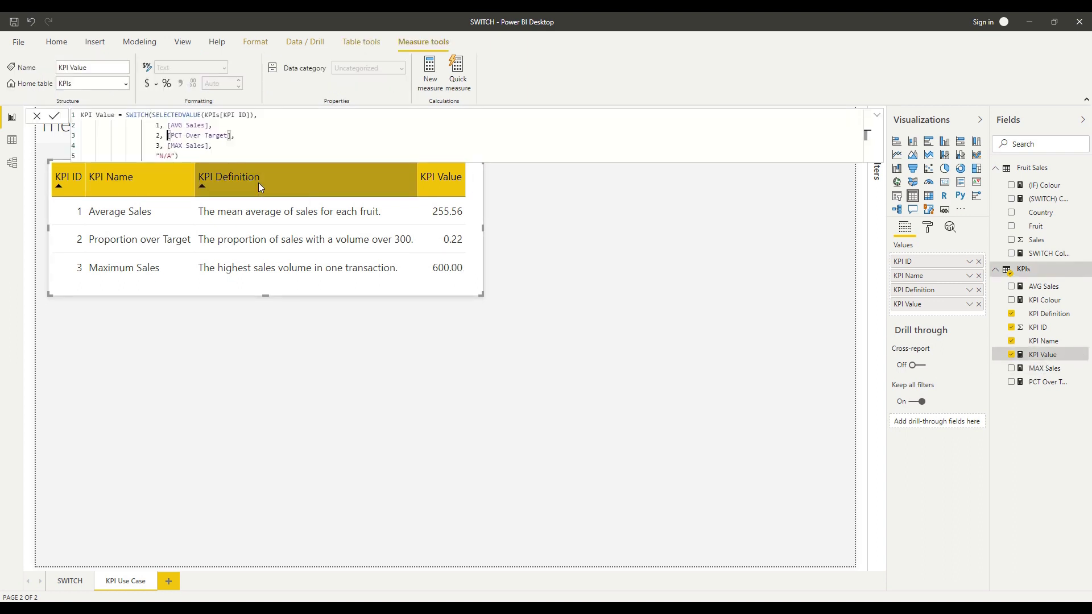
type("FO")
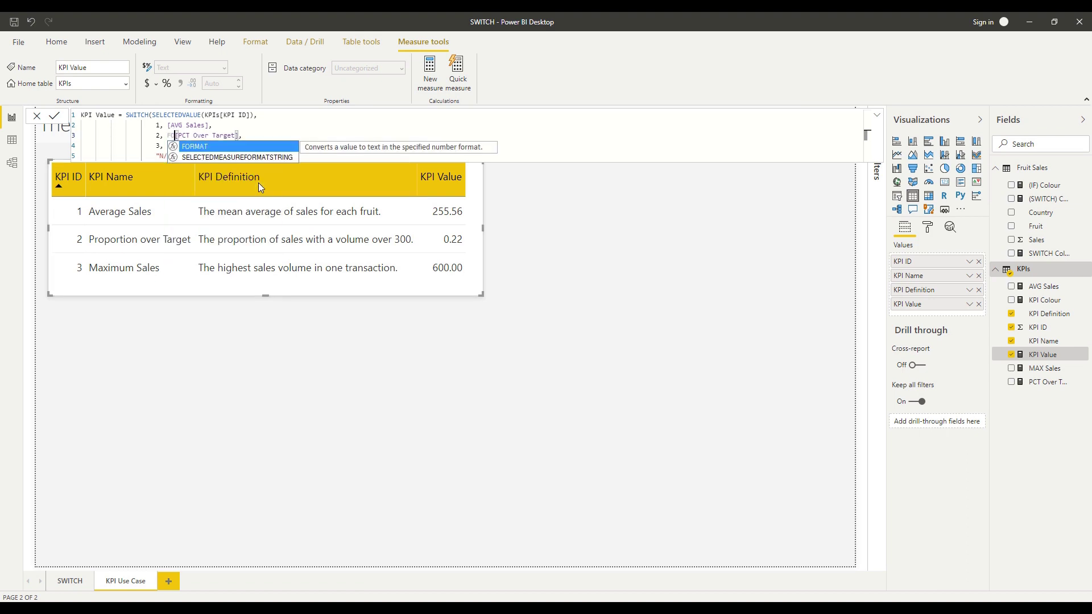
type("RMAT(")
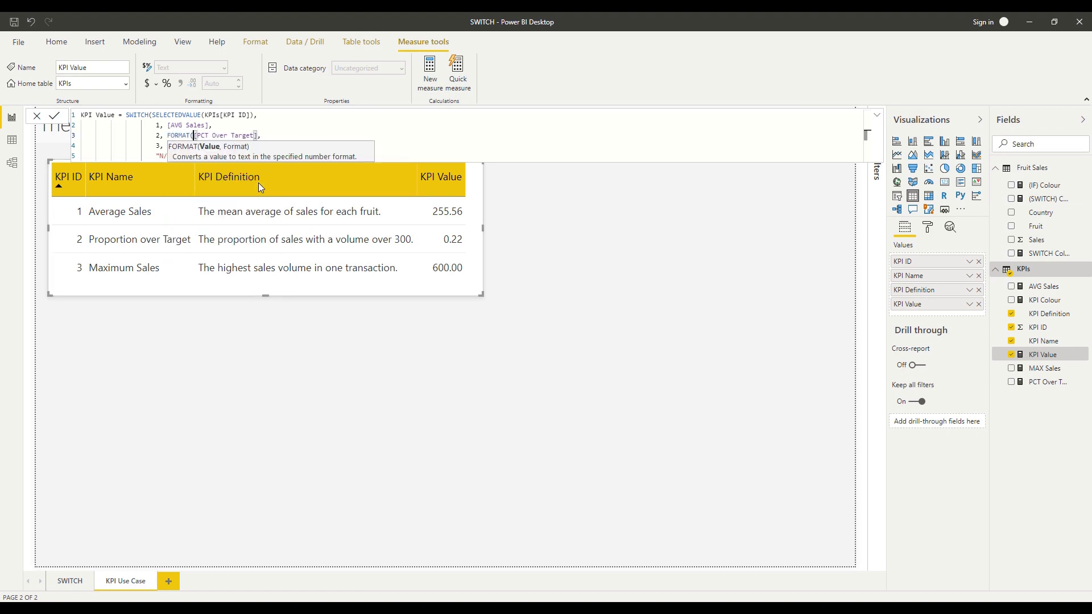
left_click(259, 135)
type(",")
type("),")
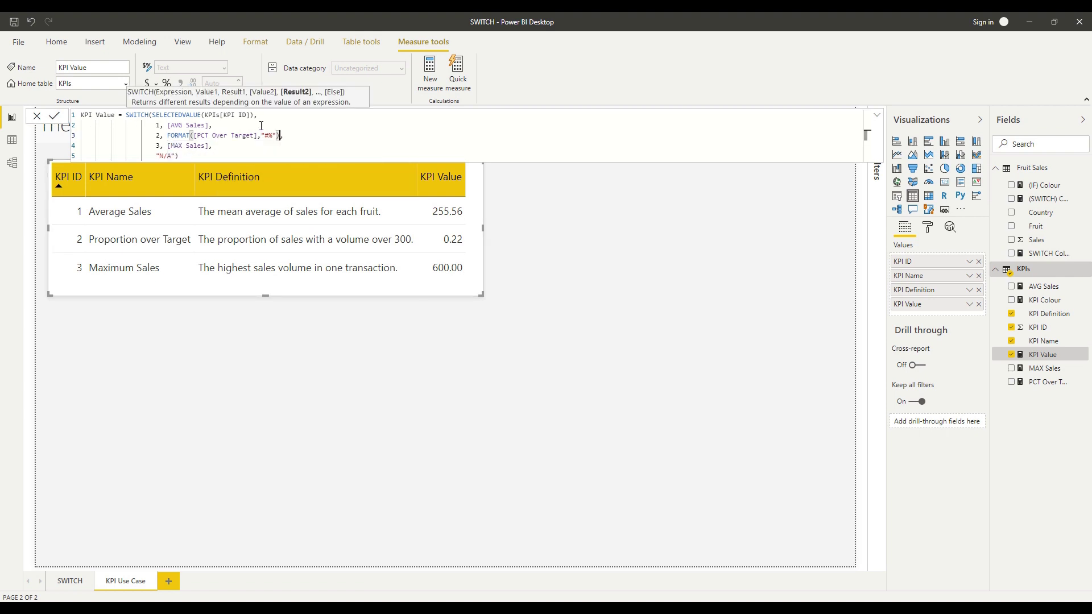
left_click(55, 116)
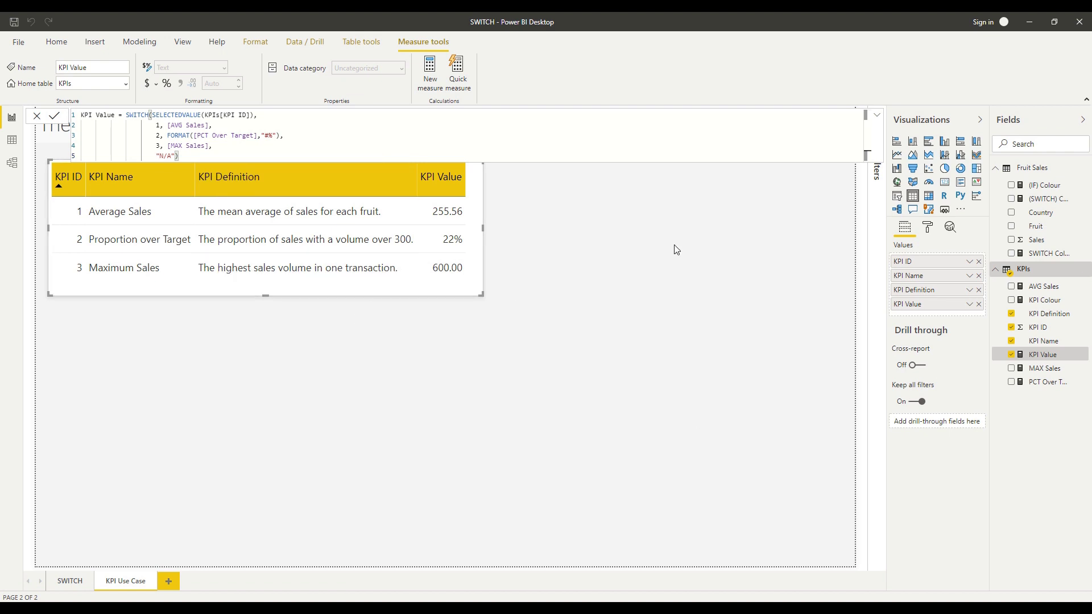
left_click(877, 116)
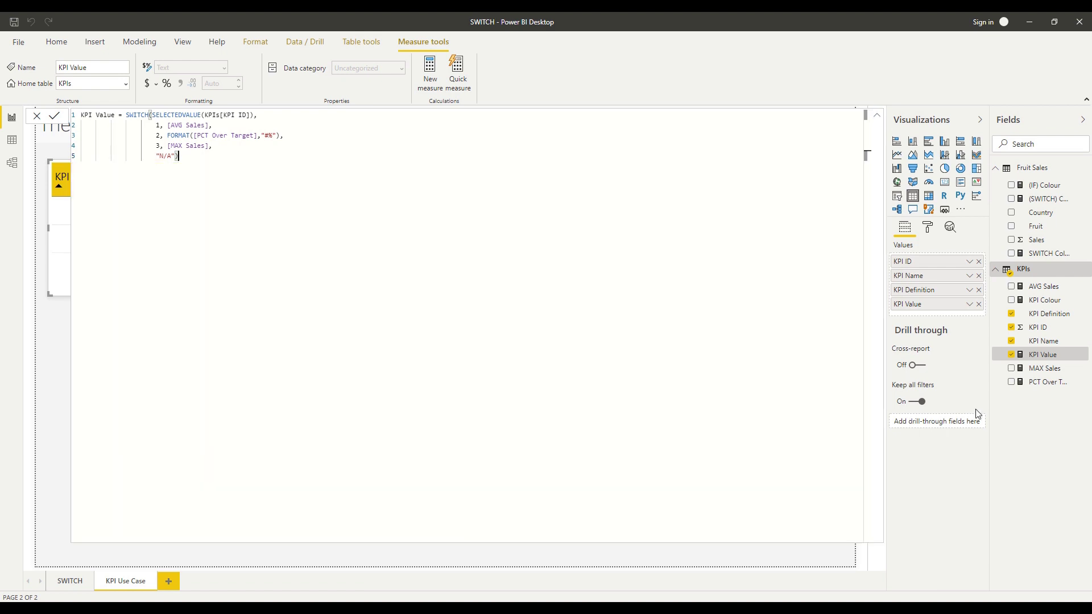
Read the full KPI Colour formula mapping KPI IDs 1, 2, 3 to lightblue, orange, lightgreen.
left_click(878, 115)
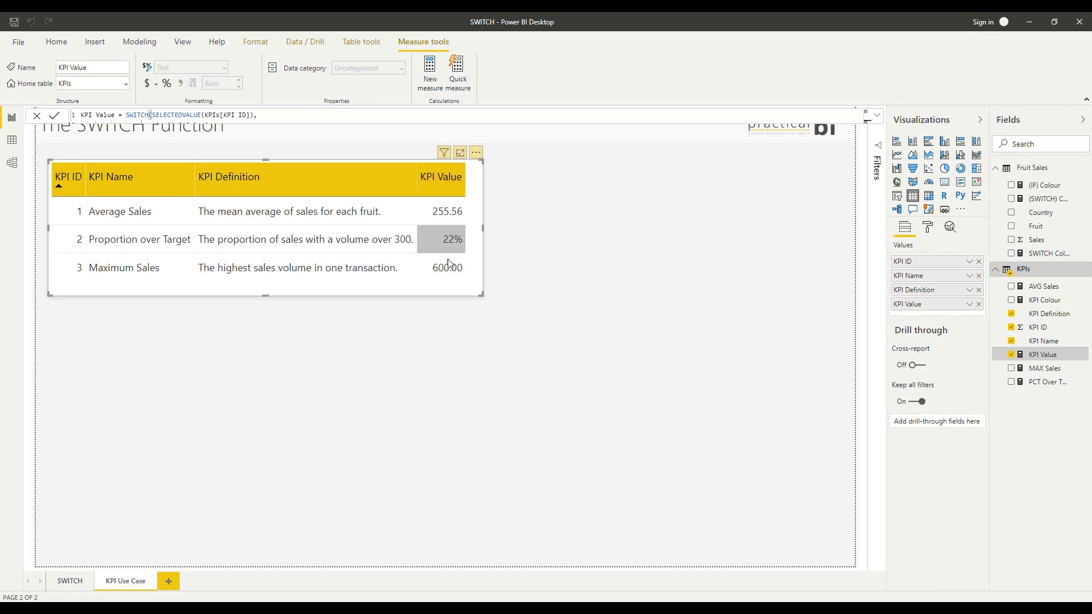
left_click(1041, 300)
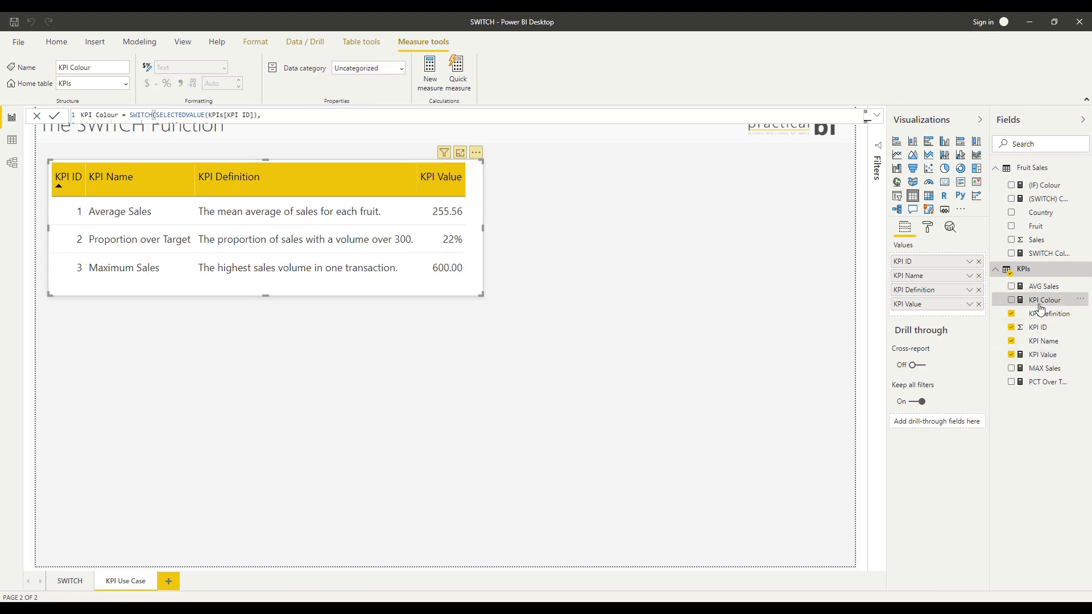
left_click(879, 117)
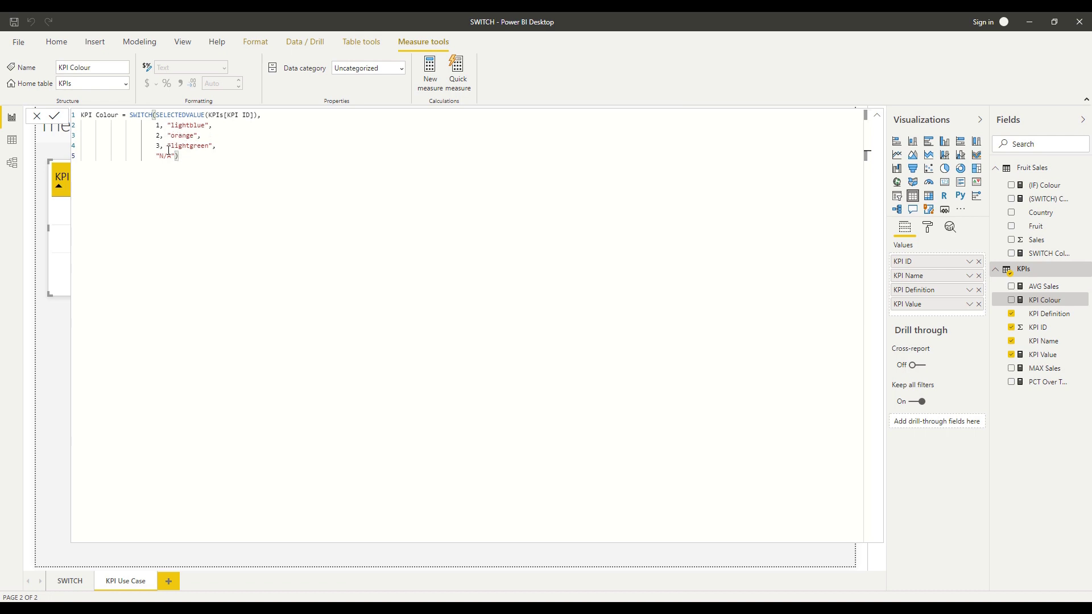
left_click(877, 115)
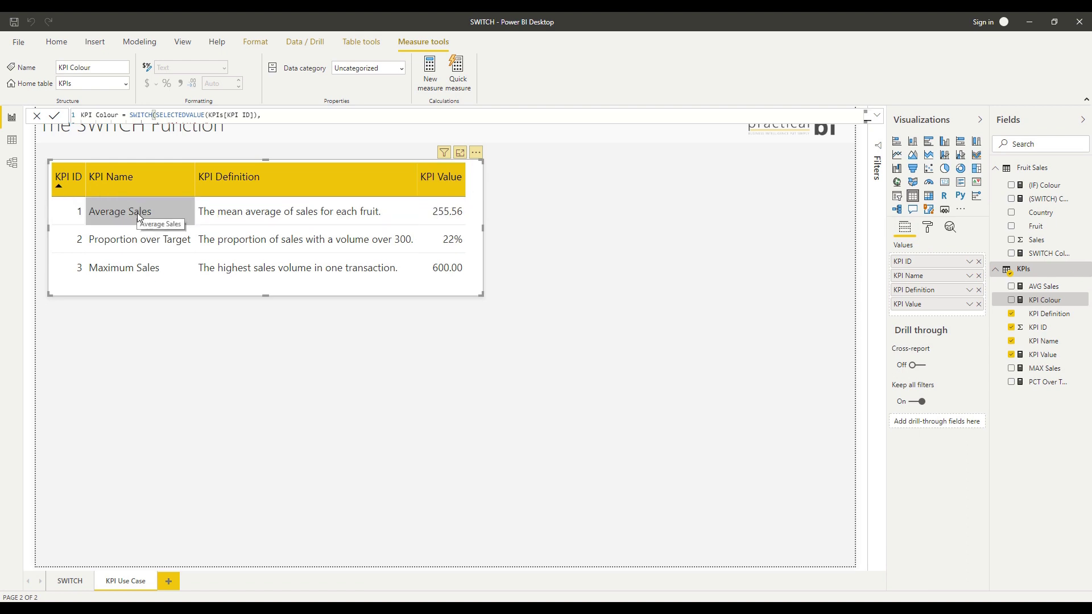
Apply background colour conditional formatting to KPI Name, by field value based on KPI Colour.
left_click(969, 277)
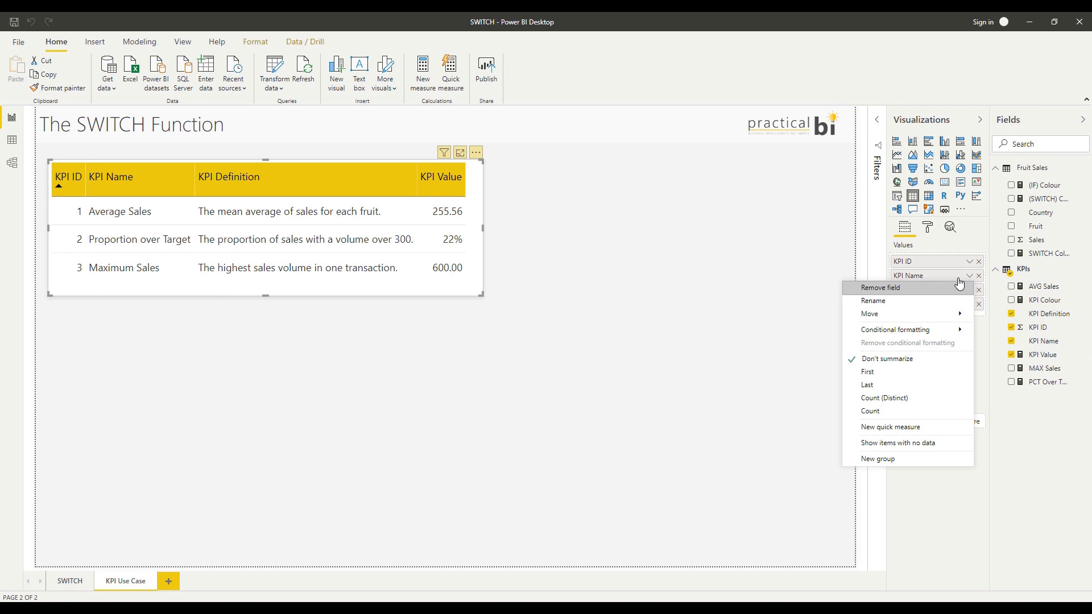
mouse_move(957, 331)
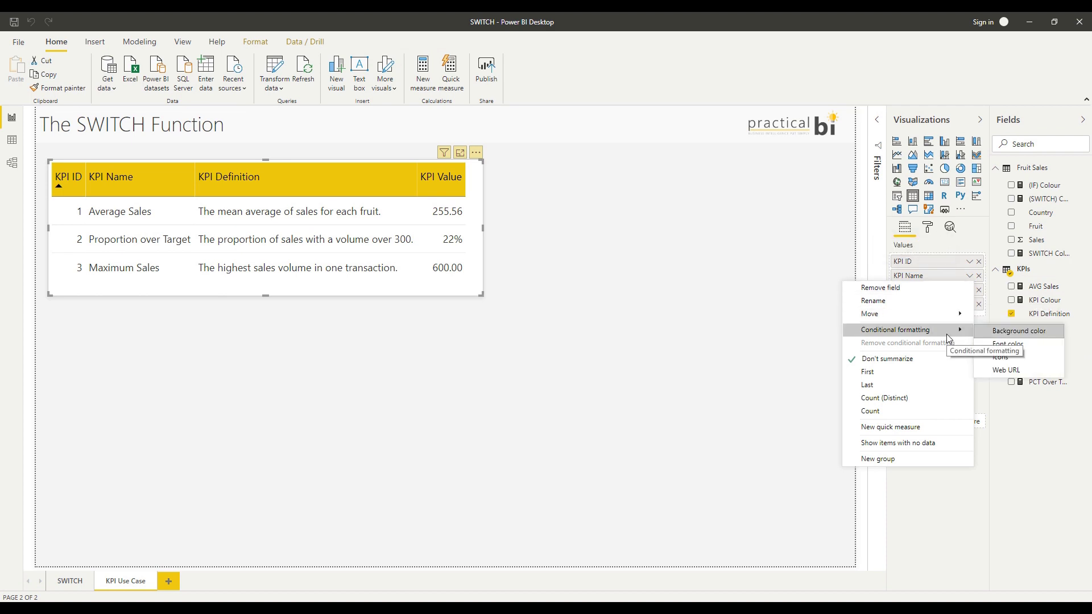
left_click(1010, 336)
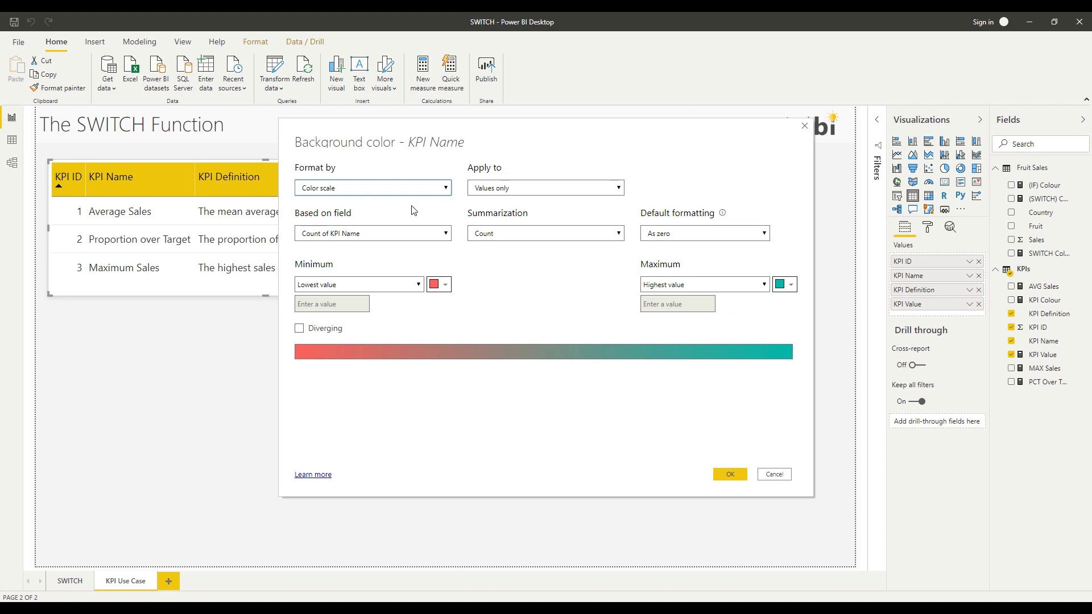
left_click(336, 189)
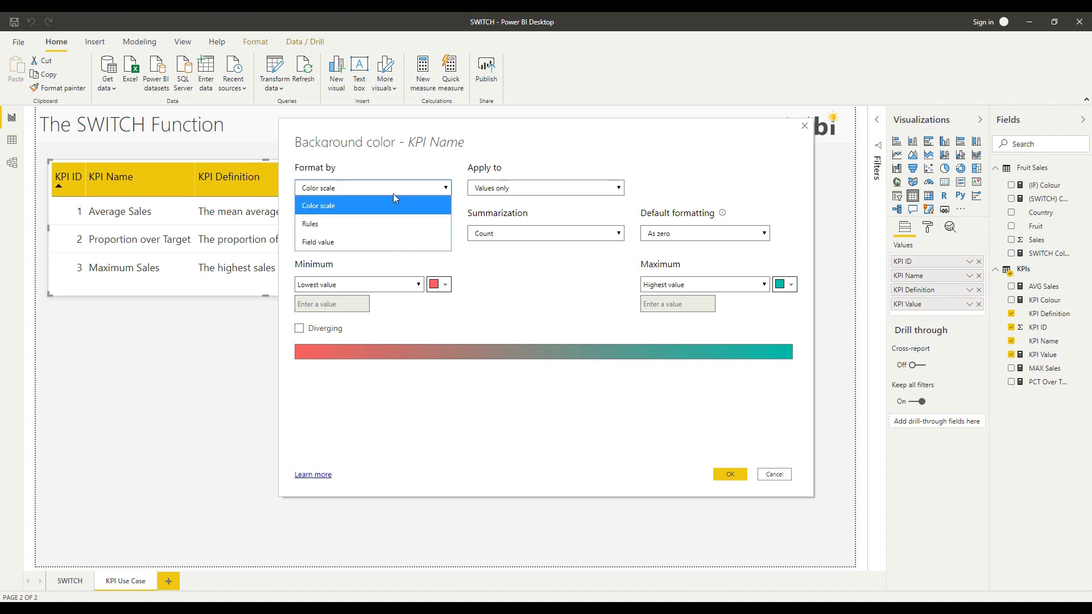
left_click(350, 242)
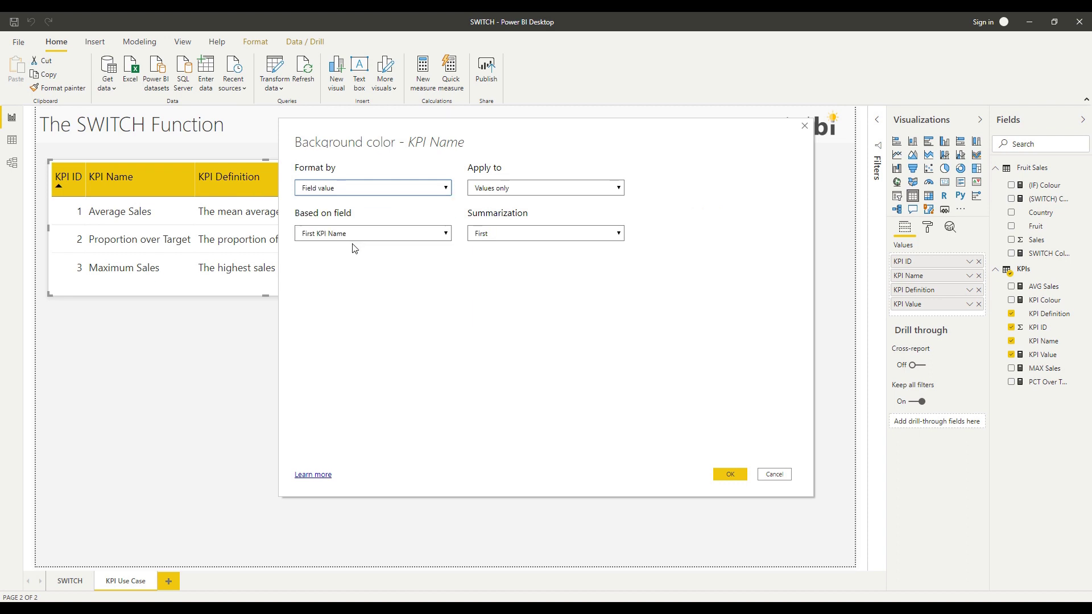
left_click(408, 234)
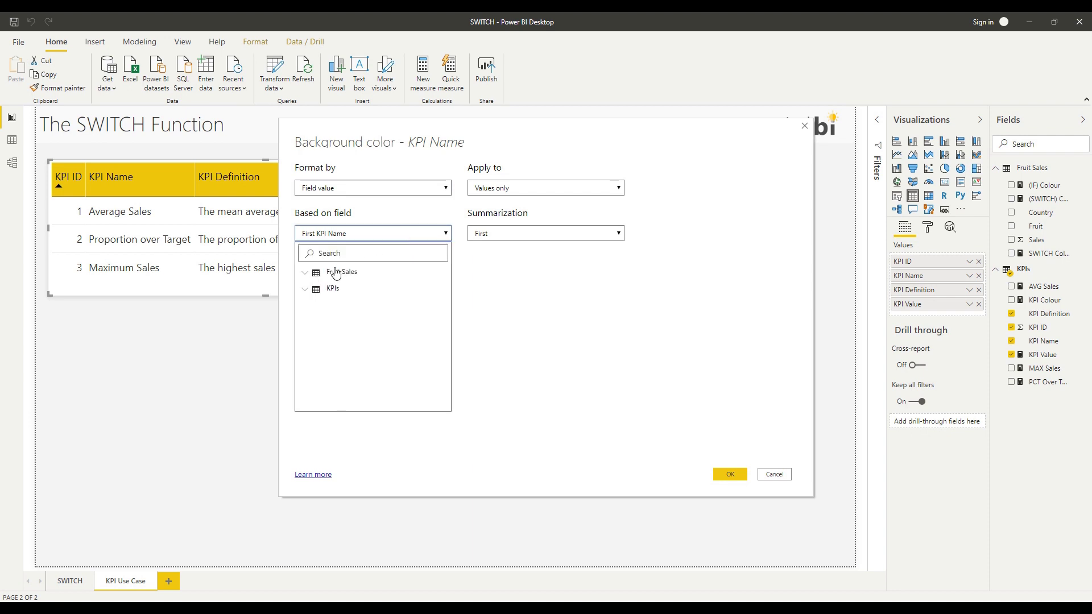
left_click(313, 288)
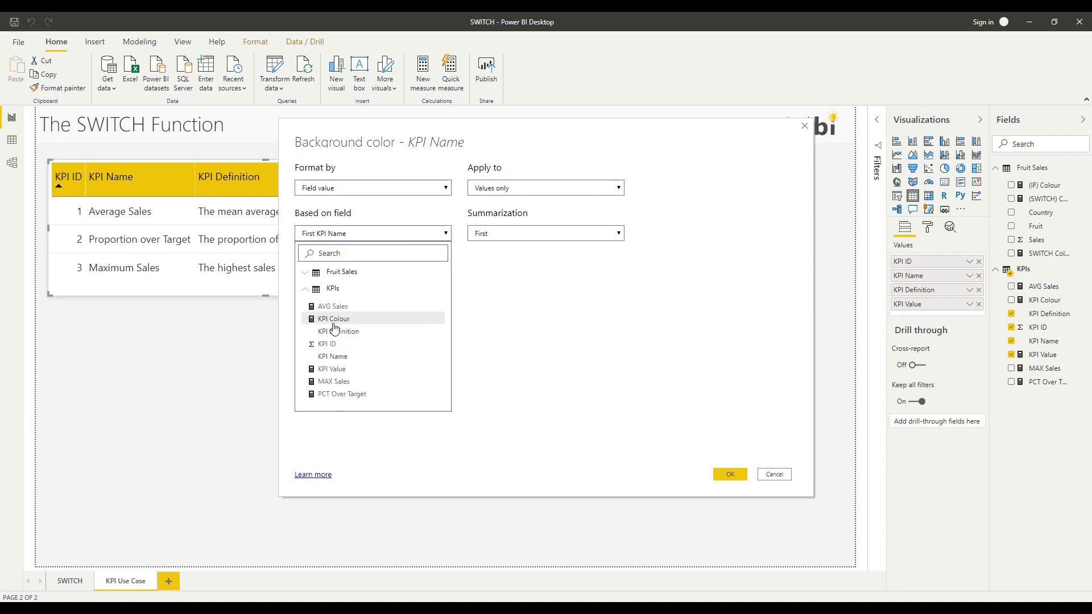
left_click(335, 327)
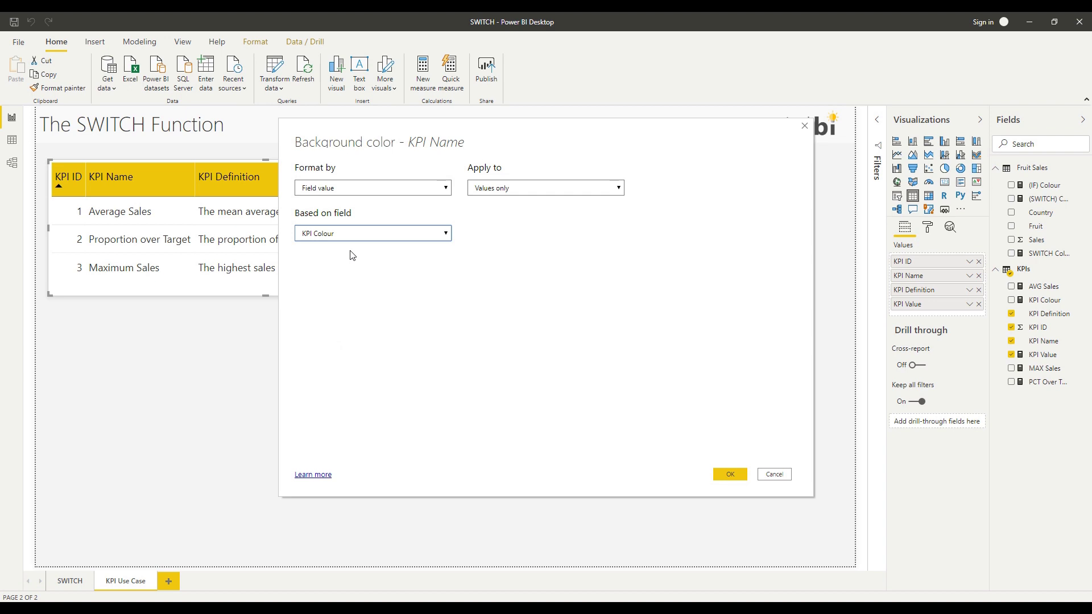
left_click(728, 476)
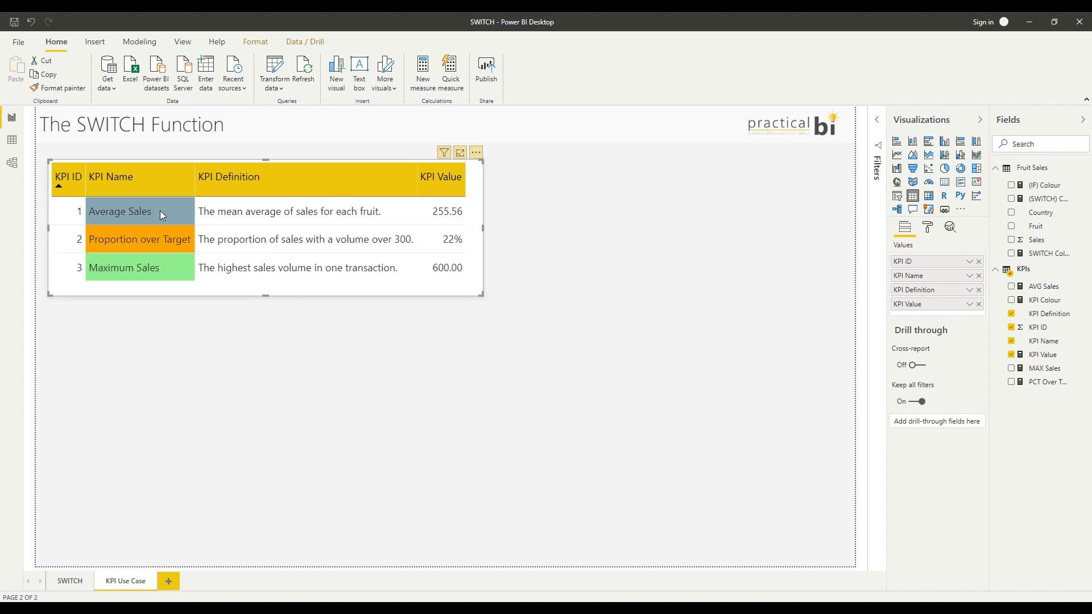